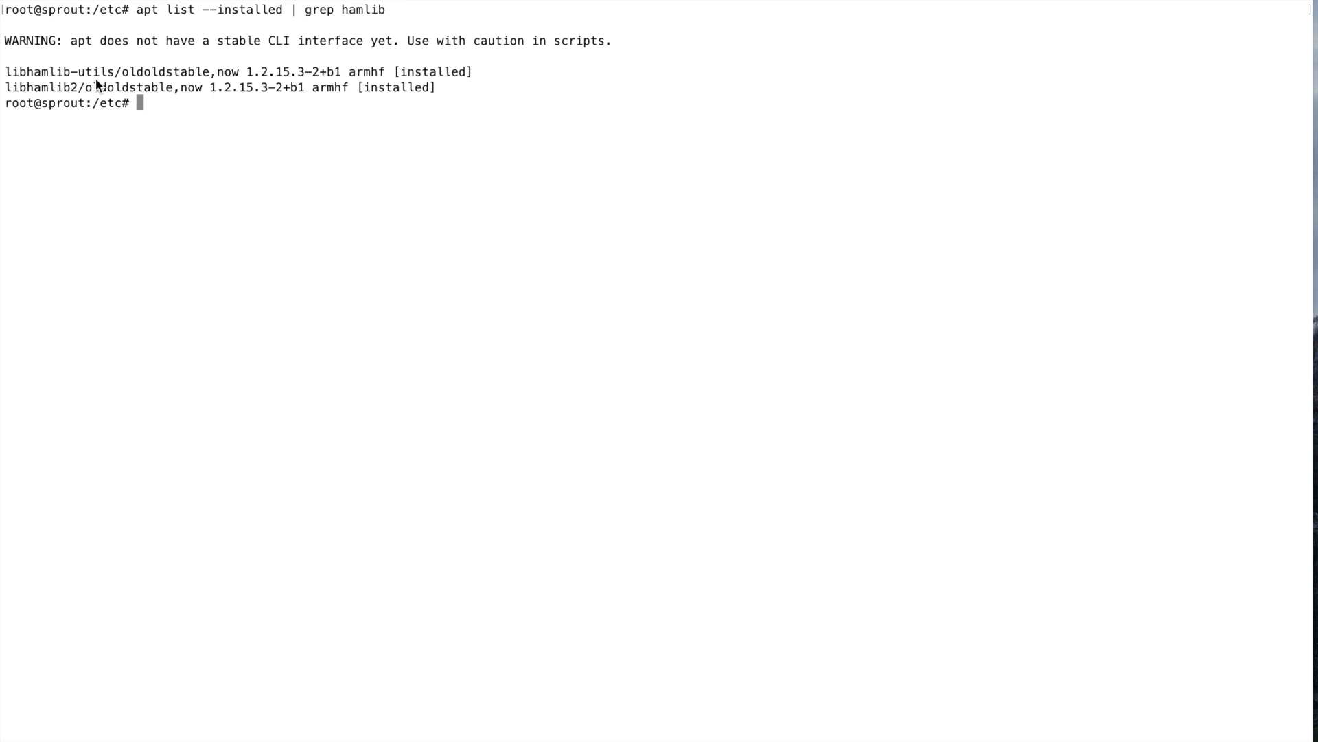
Try 'apt install libhamlib2', which reports it is already the newest version
text(apt install libhamlib2)
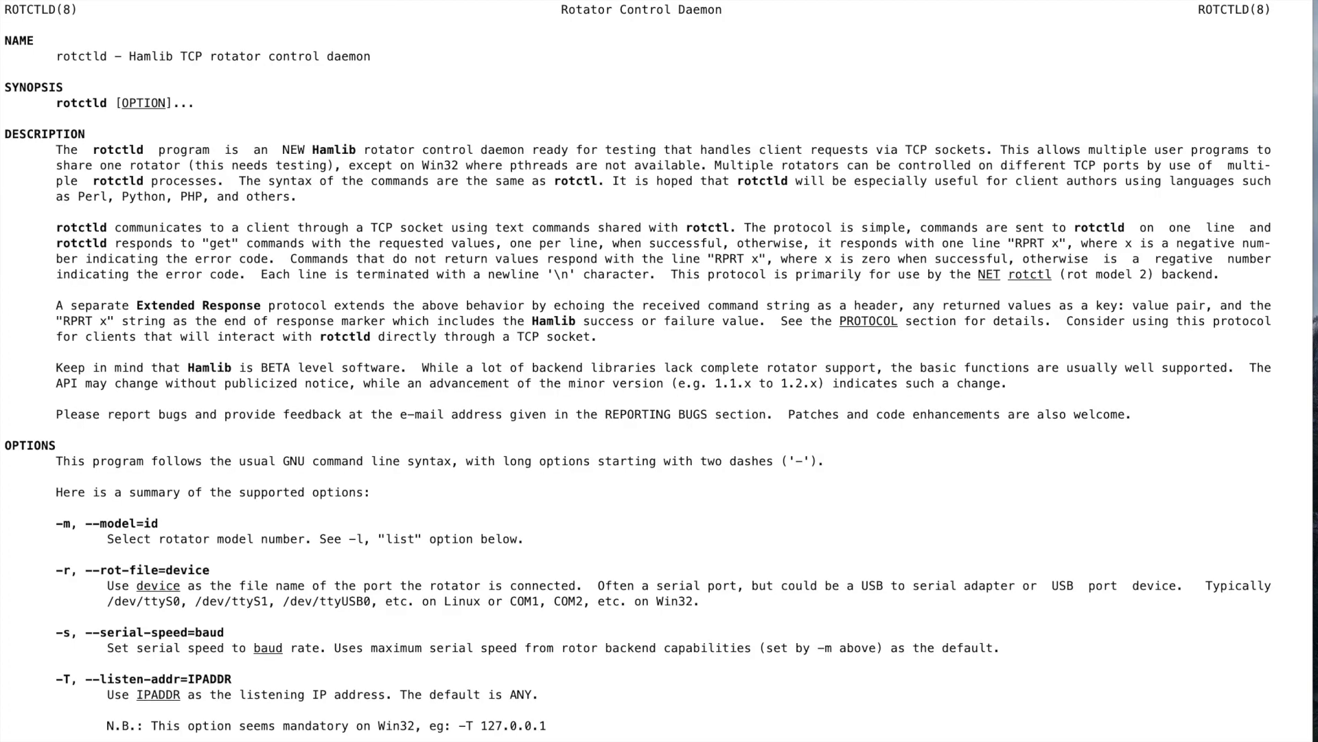
Page through the rotctld manual's options and rotator command list down to SEE ALSO
key(space)
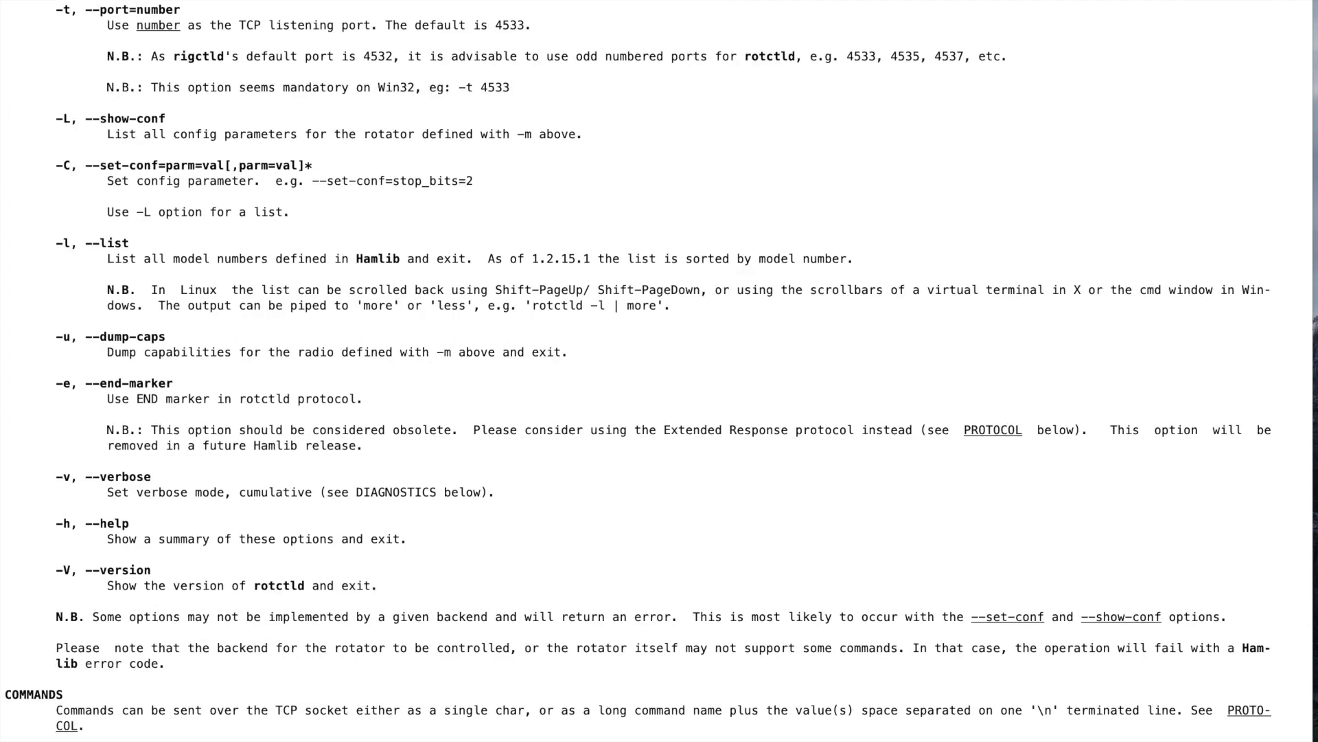
key(space)
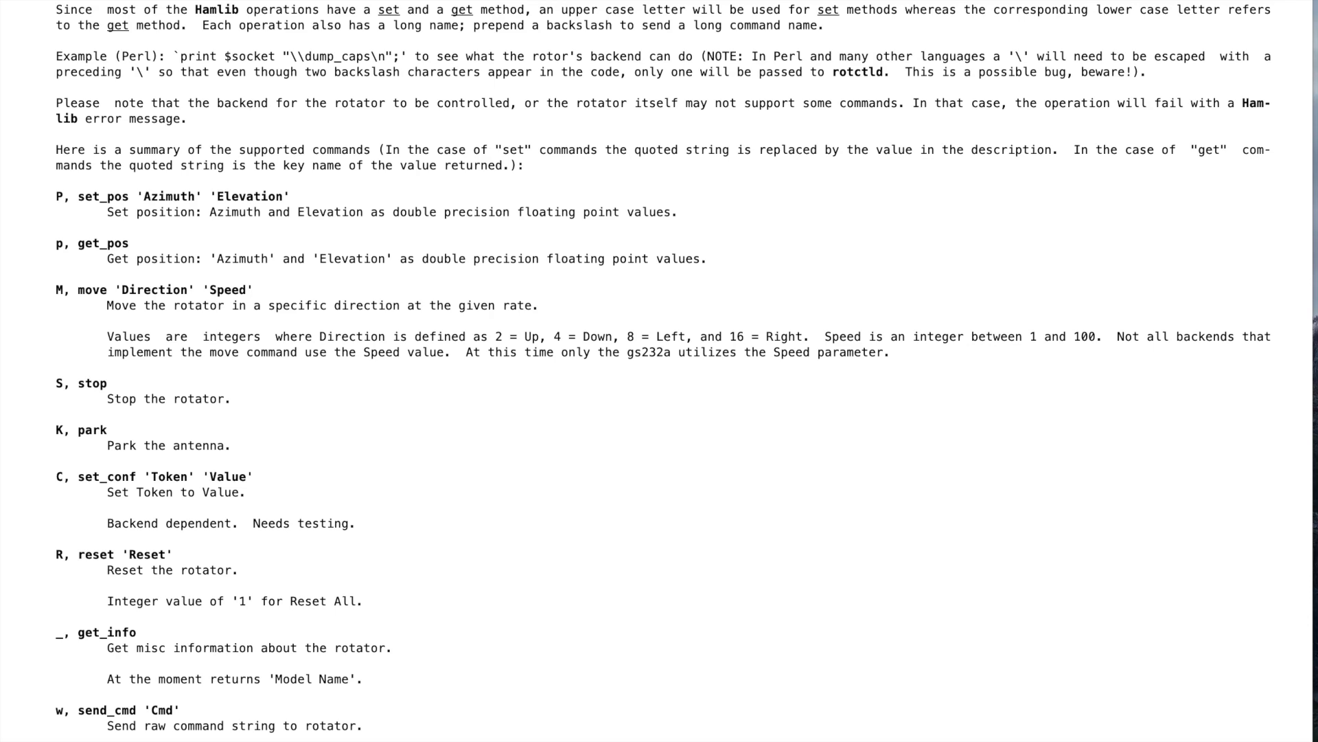
scroll(659, 371, down, 20)
scroll(659, 371, down, 15)
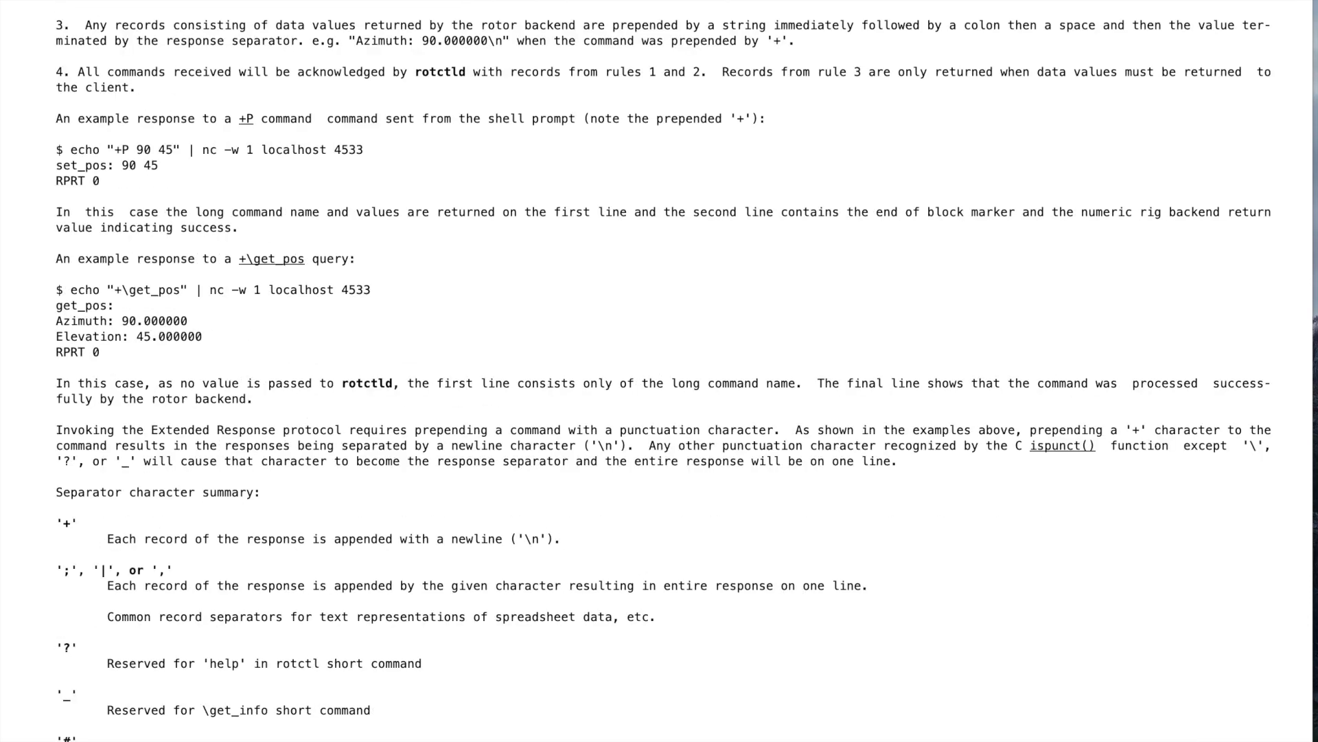
scroll(659, 371, down, 20)
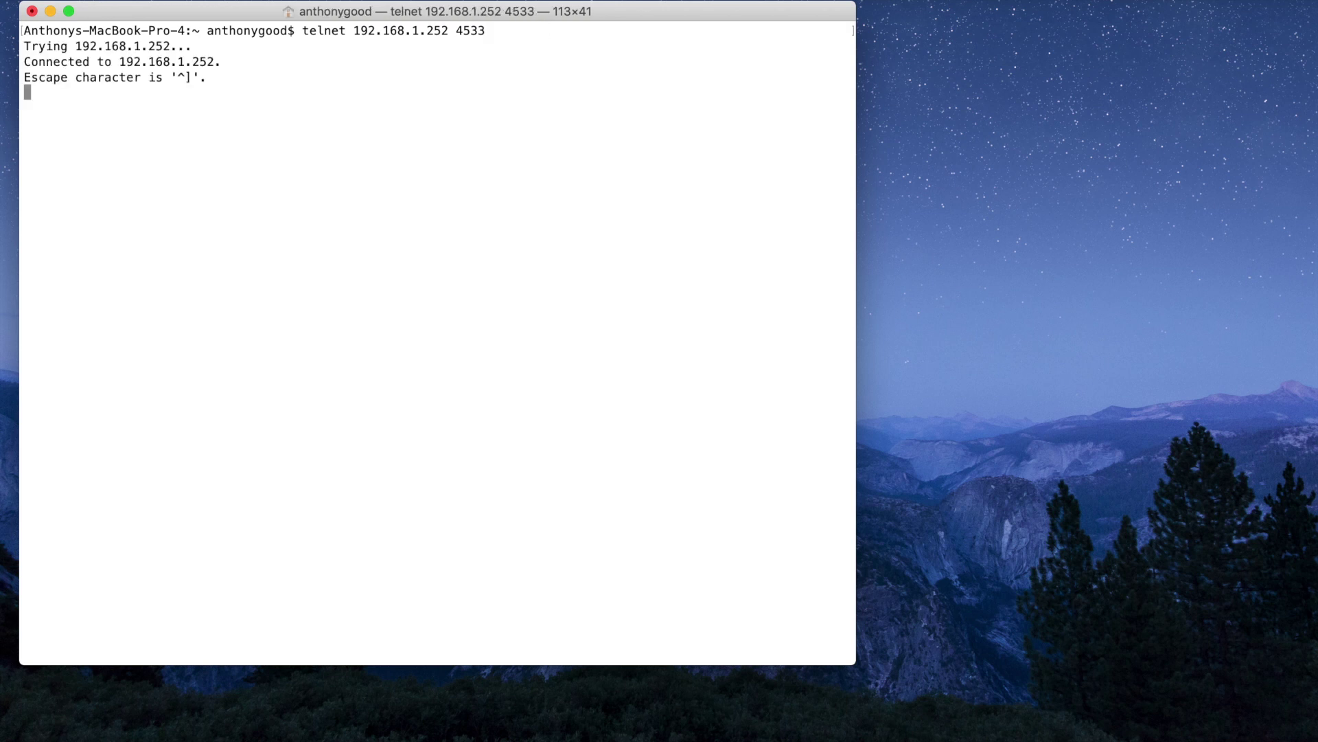
Query the position three times with 'p' (180/90 each time), then enter 'P 100 45'
text(p)
key(Return)
text(p)
key(Return)
text(p)
key(Return)
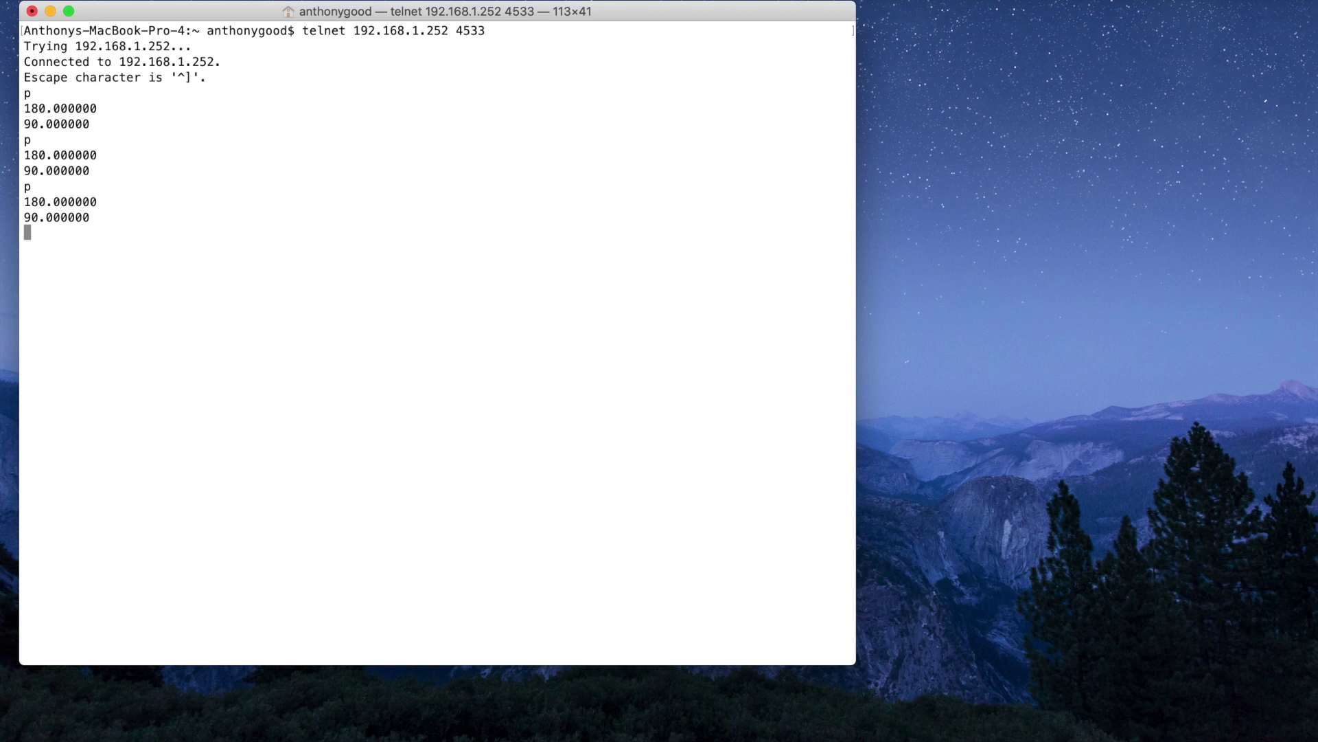
text(P 100 45)
Send 'P 100 45' to rotctld and poll the rotator position repeatedly with 'p'
key(Return)
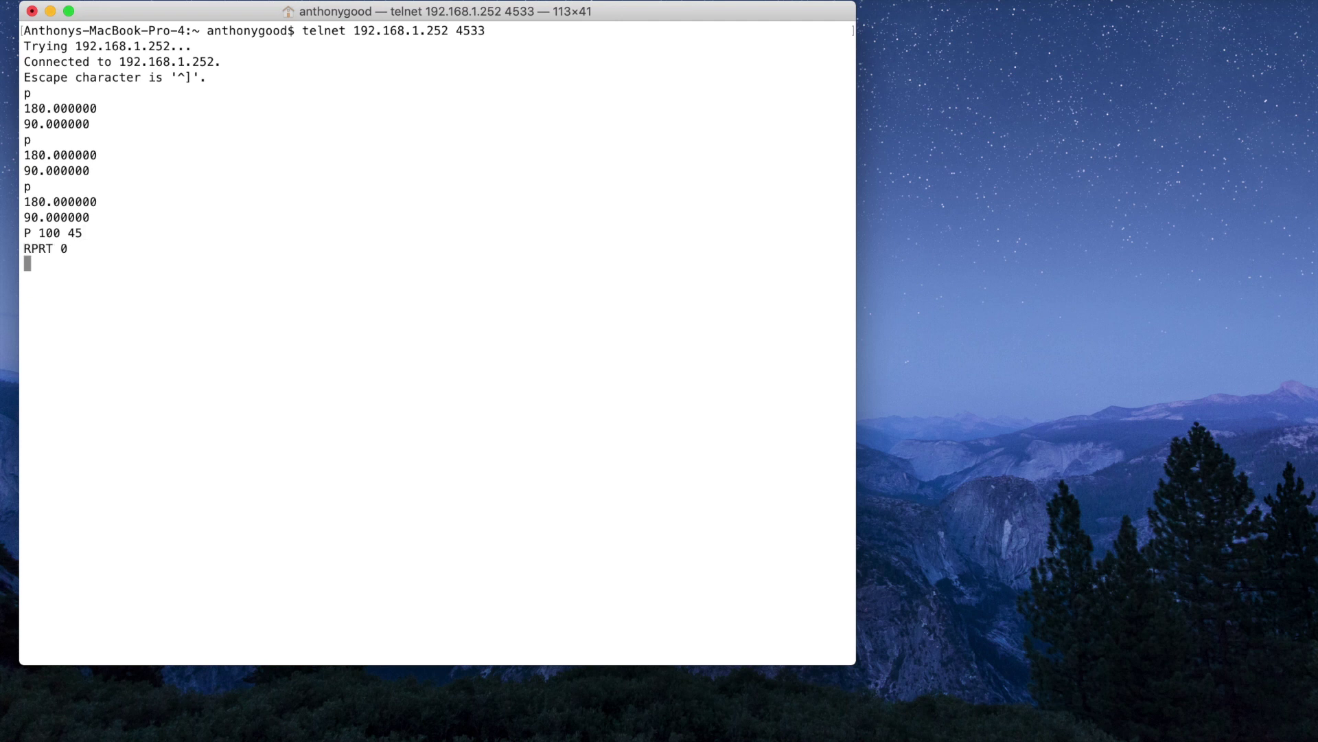
text(p)
key(Return)
text(p)
key(Return)
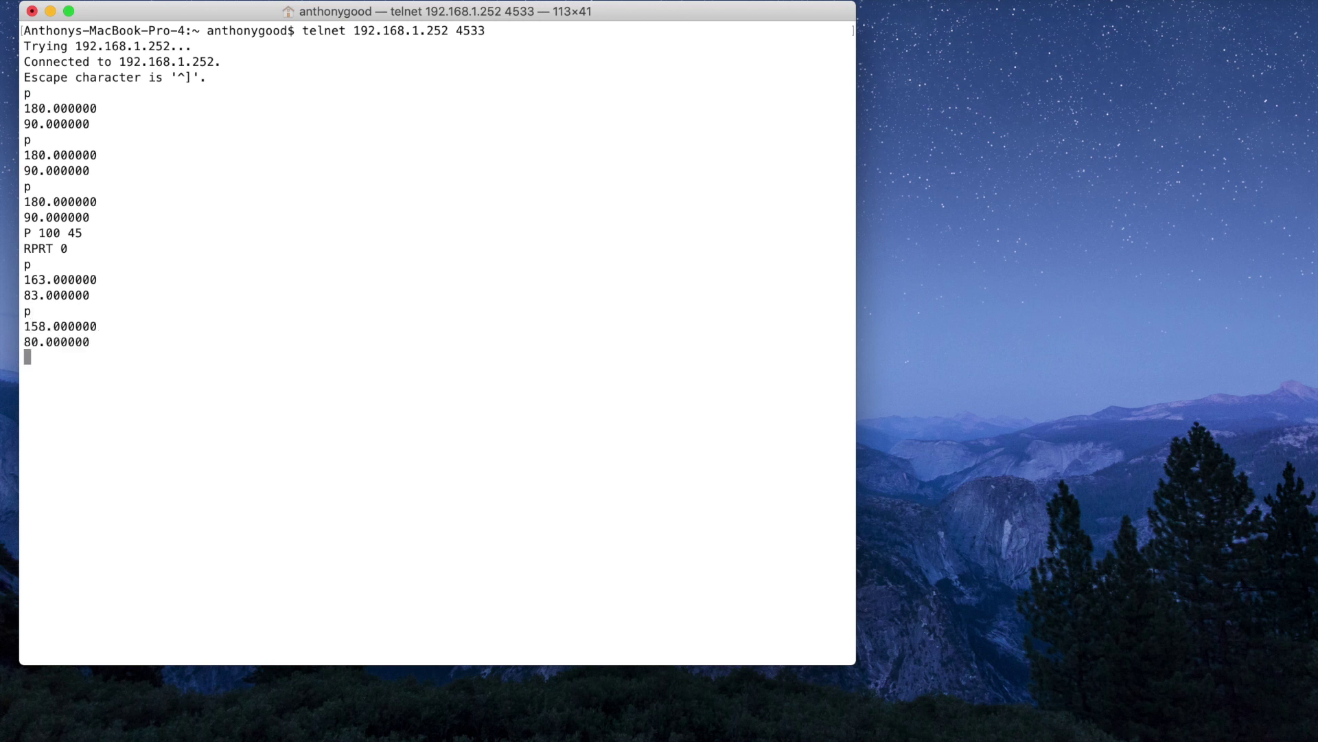
text(p)
key(Return)
text(p)
key(Return)
text(p)
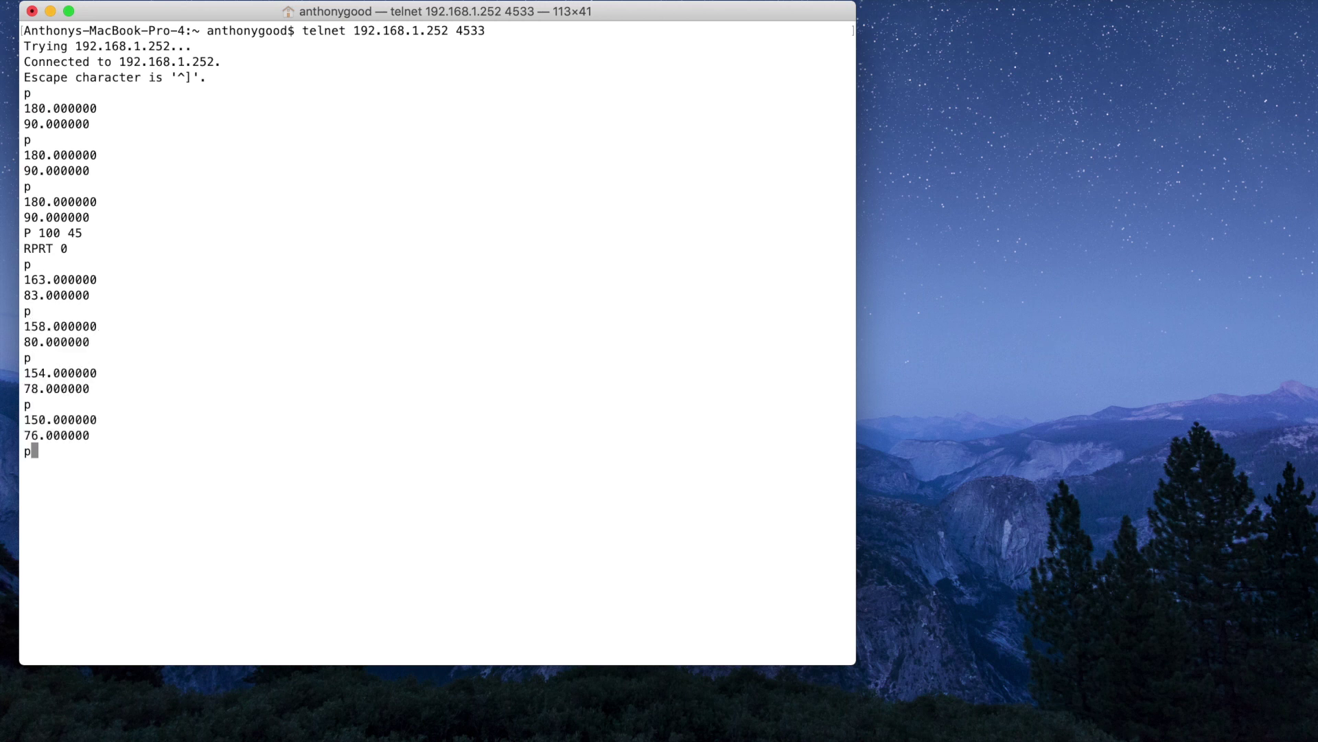
key(Return)
text(p)
key(Return)
Keep polling with 'p' as the reported position moves from 180/90 toward 100/45
text(p)
key(Return)
text(p)
key(Return)
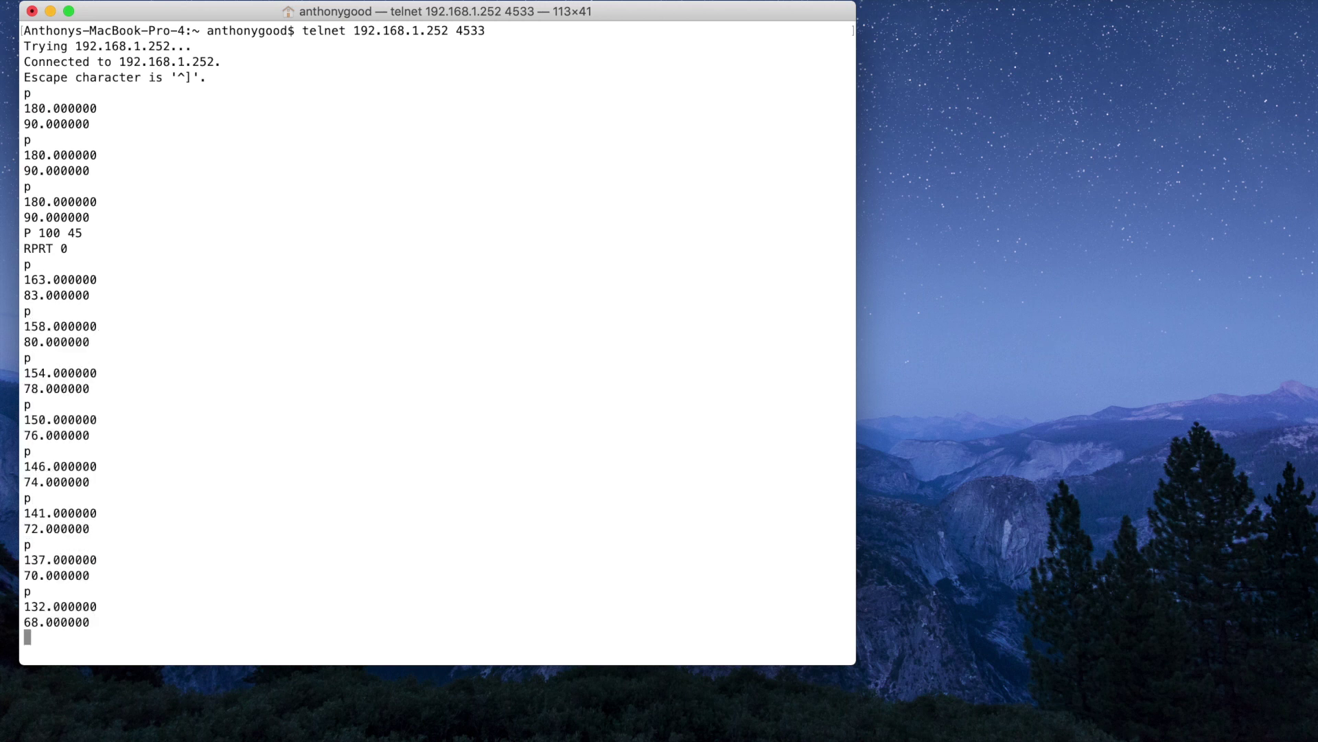
text(p)
key(Return)
text(p)
key(Return)
text(p)
key(Return)
text(p)
key(Return)
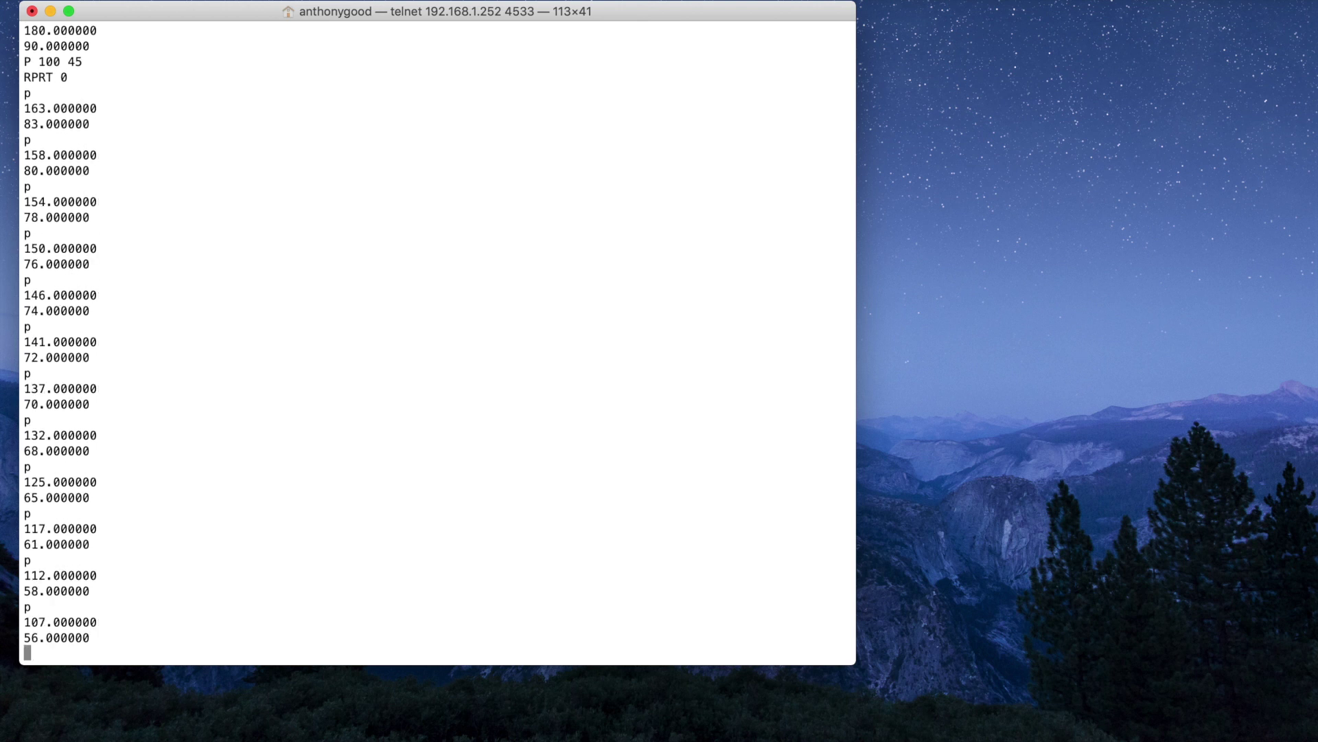
text(p)
key(Return)
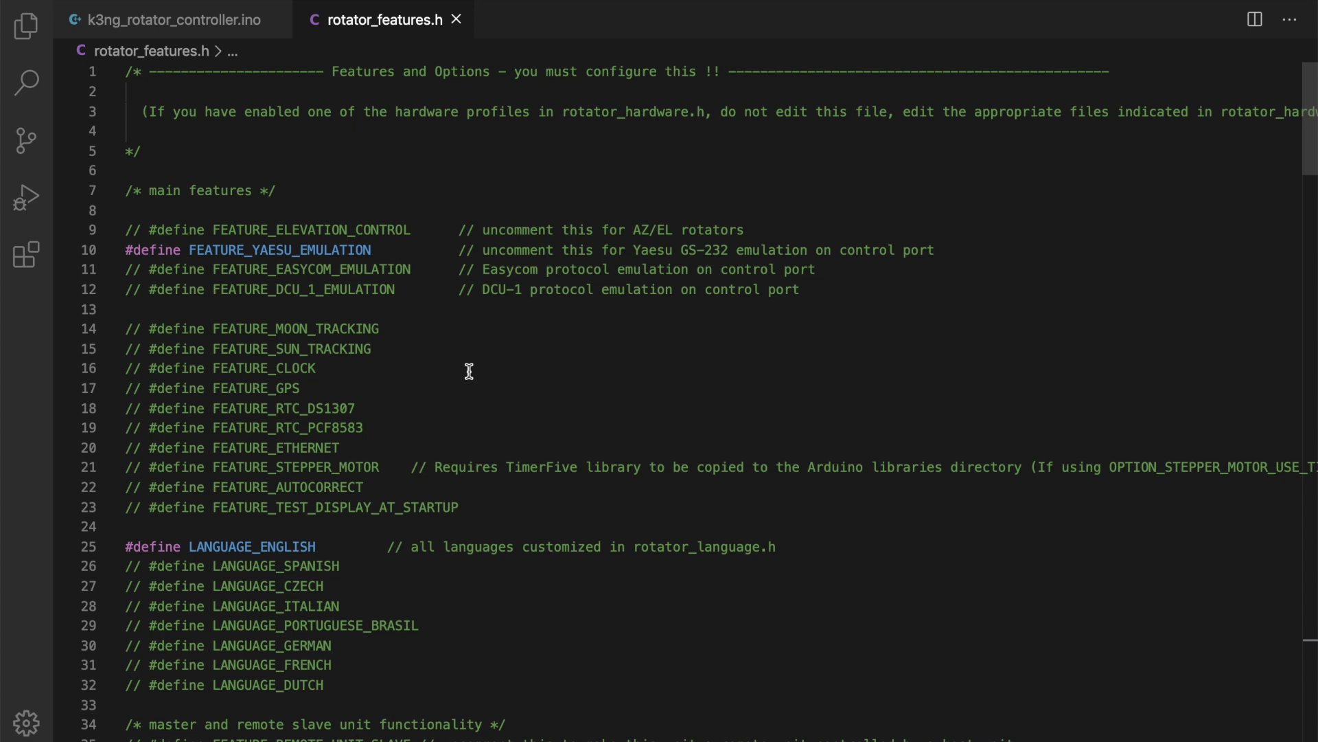
Comment out OPTION_GS_232B_EMULATION on line 109 and review the surrounding feature defines
scroll(469, 371, down, 16)
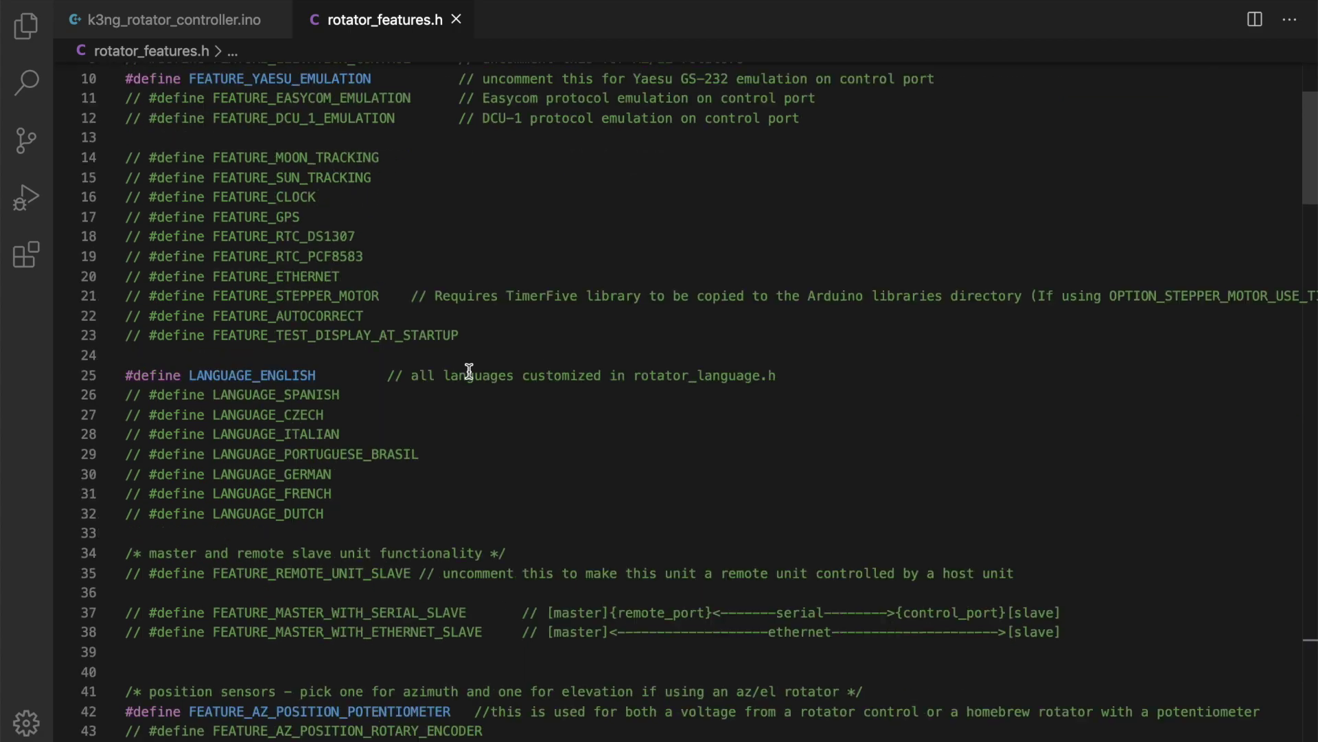
scroll(469, 371, down, 10)
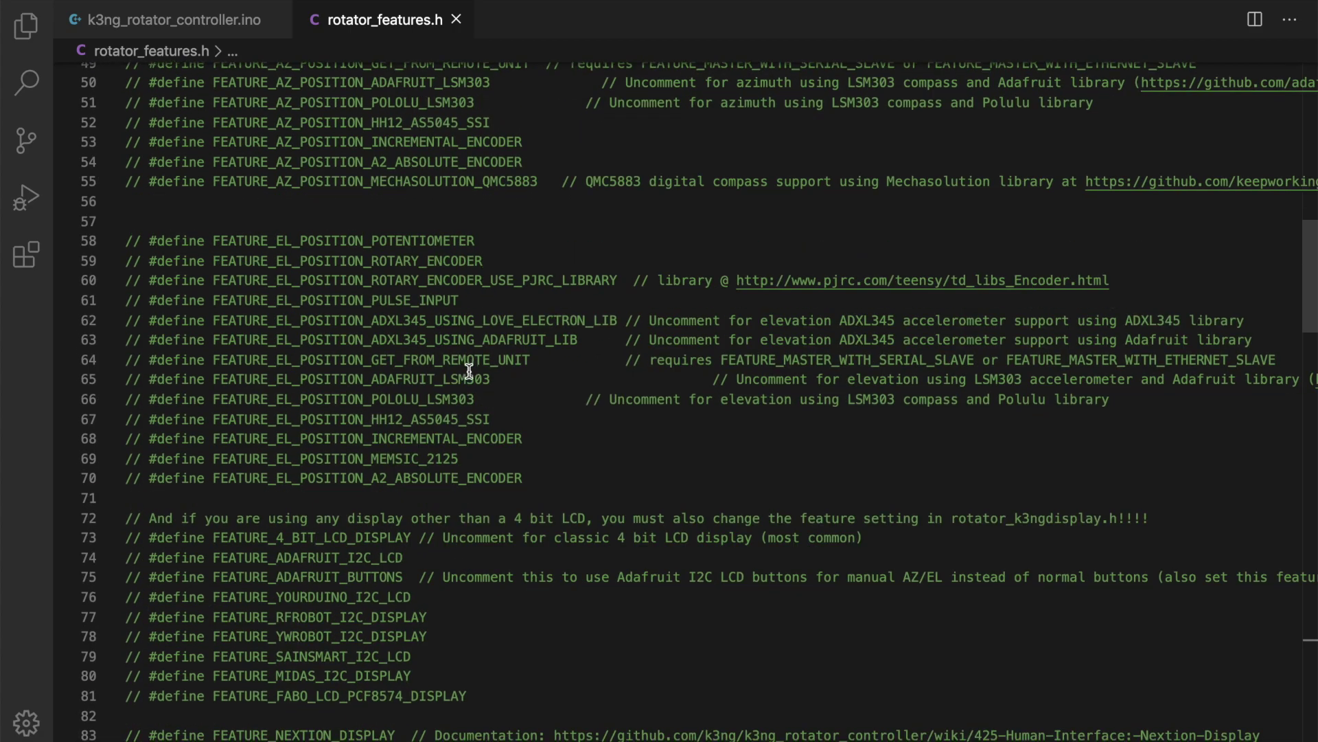
scroll(469, 371, down, 3)
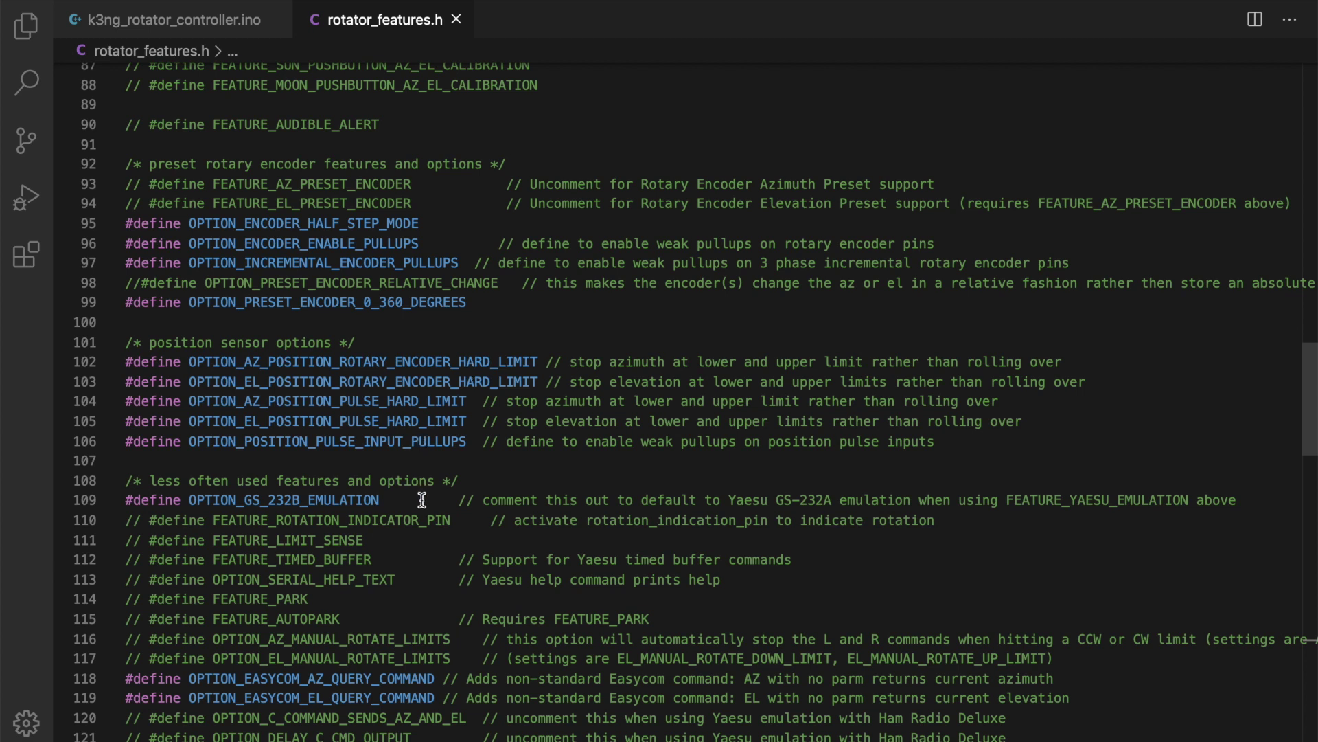
click(313, 500)
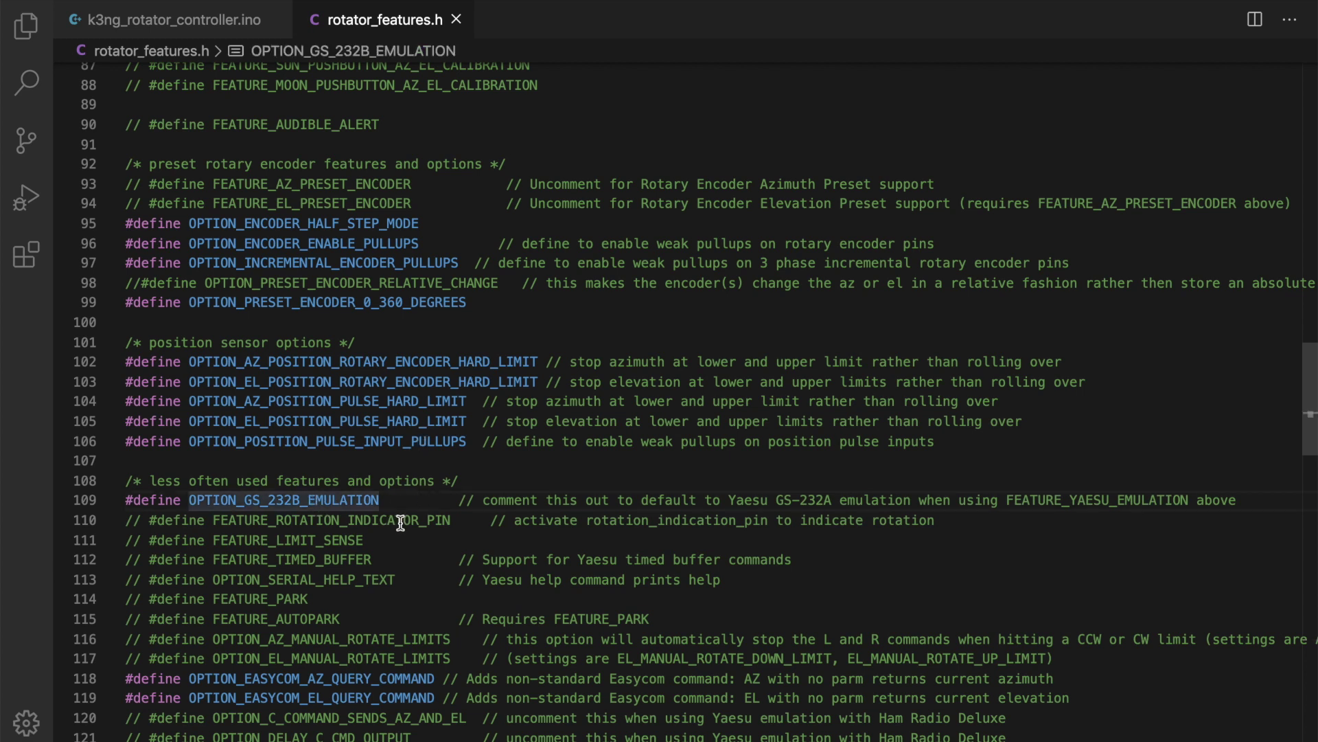
mouse_move(251, 508)
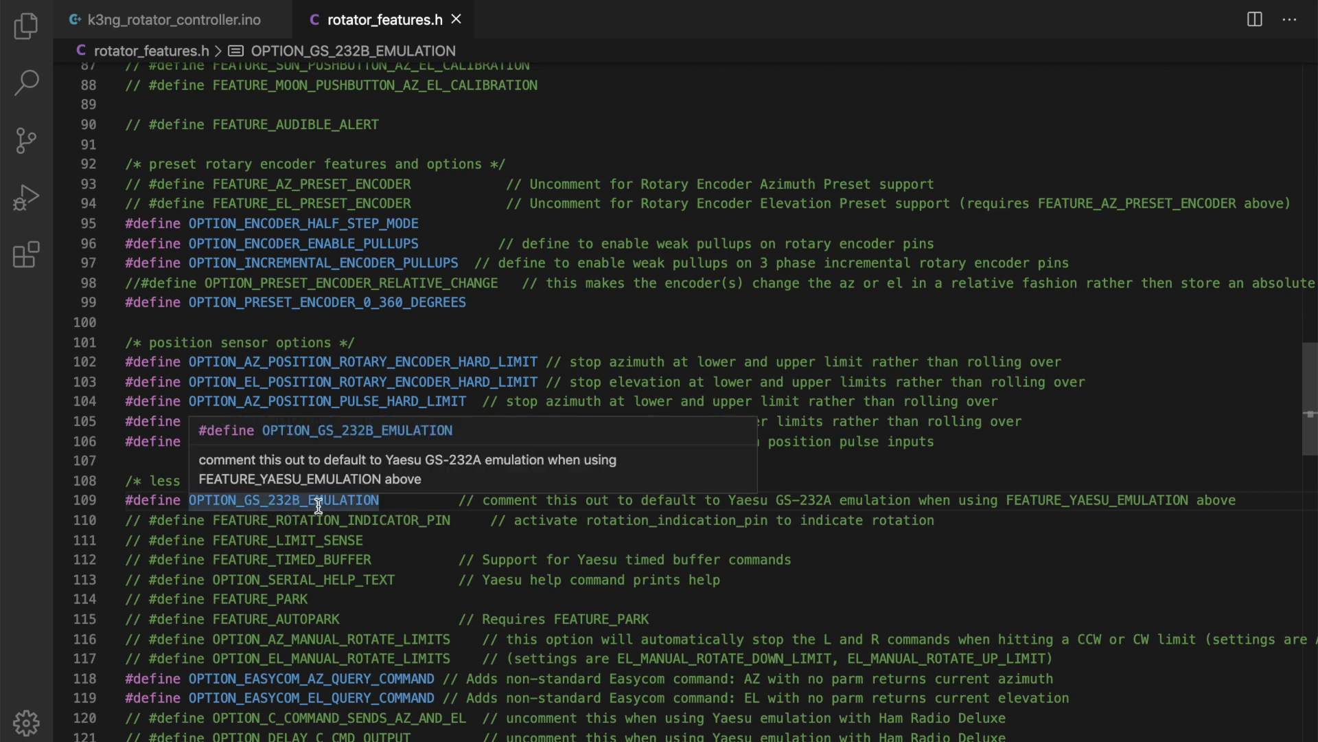
key(super+slash)
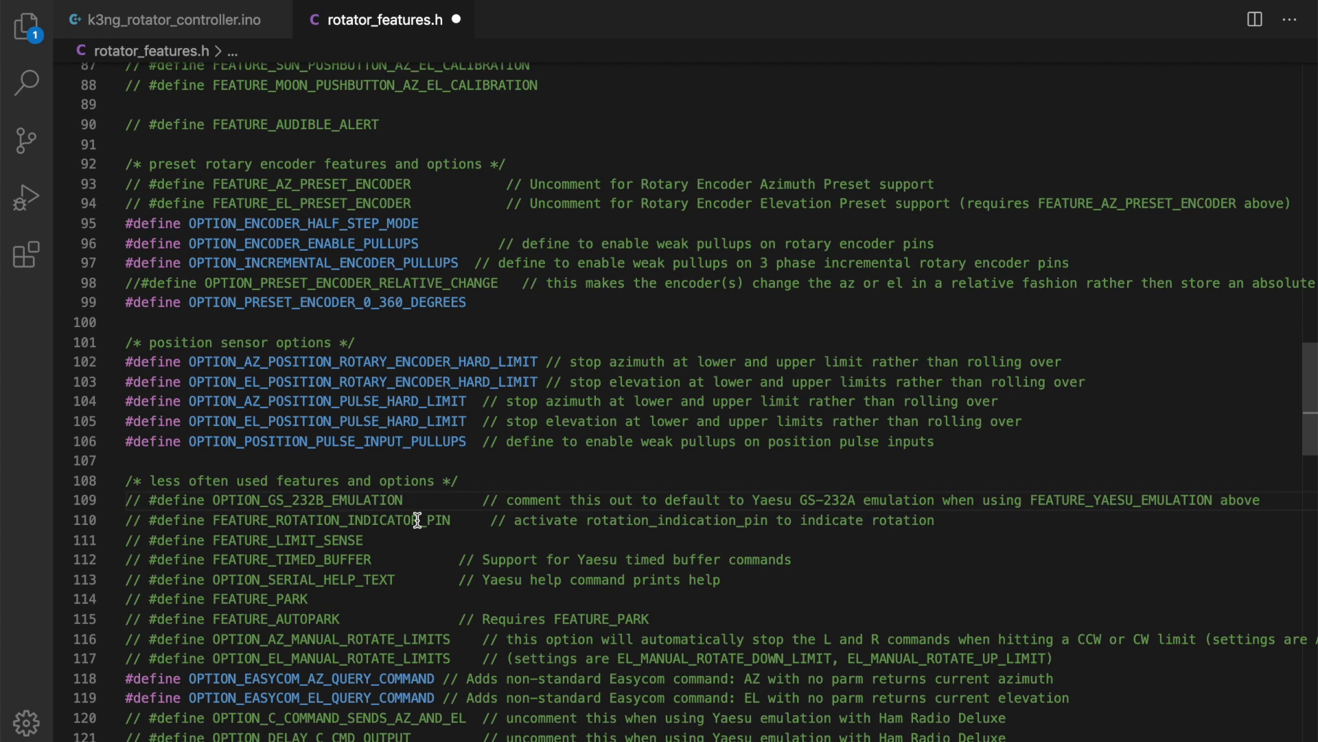
scroll(417, 520, up, 15)
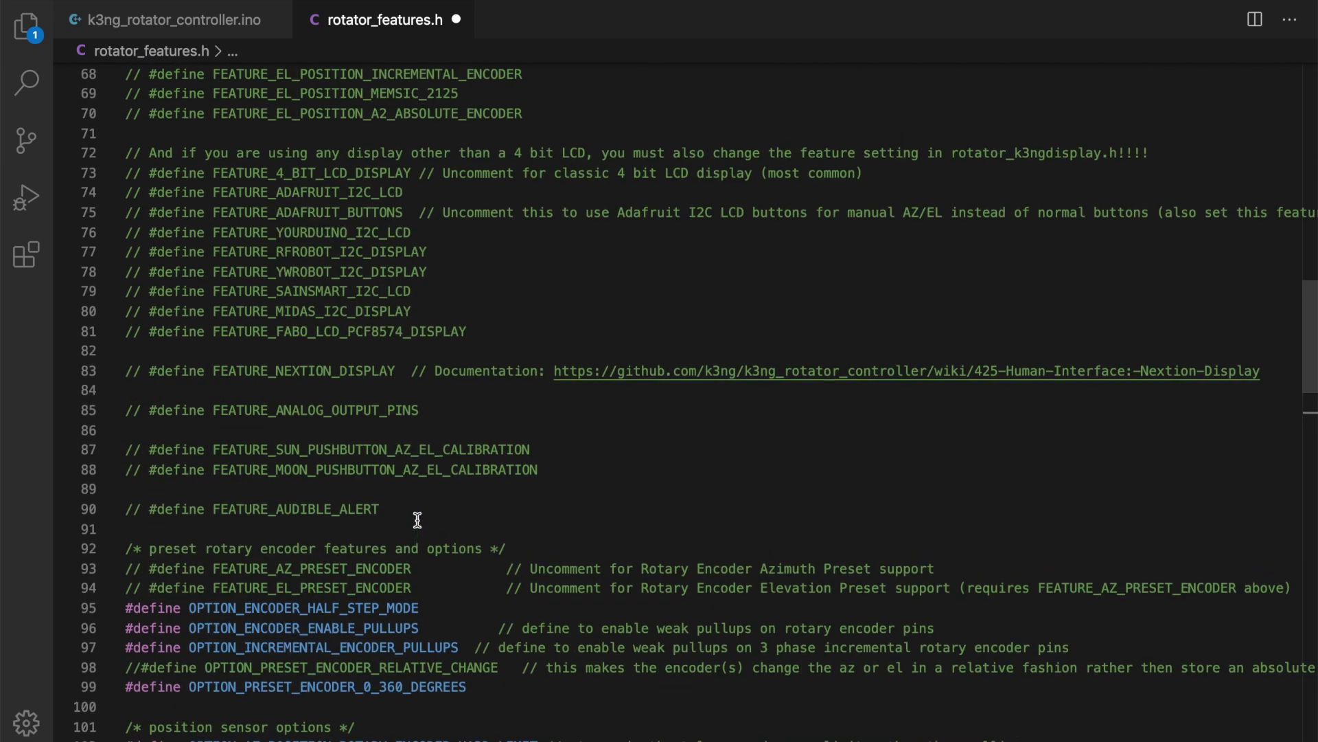
scroll(418, 520, up, 7)
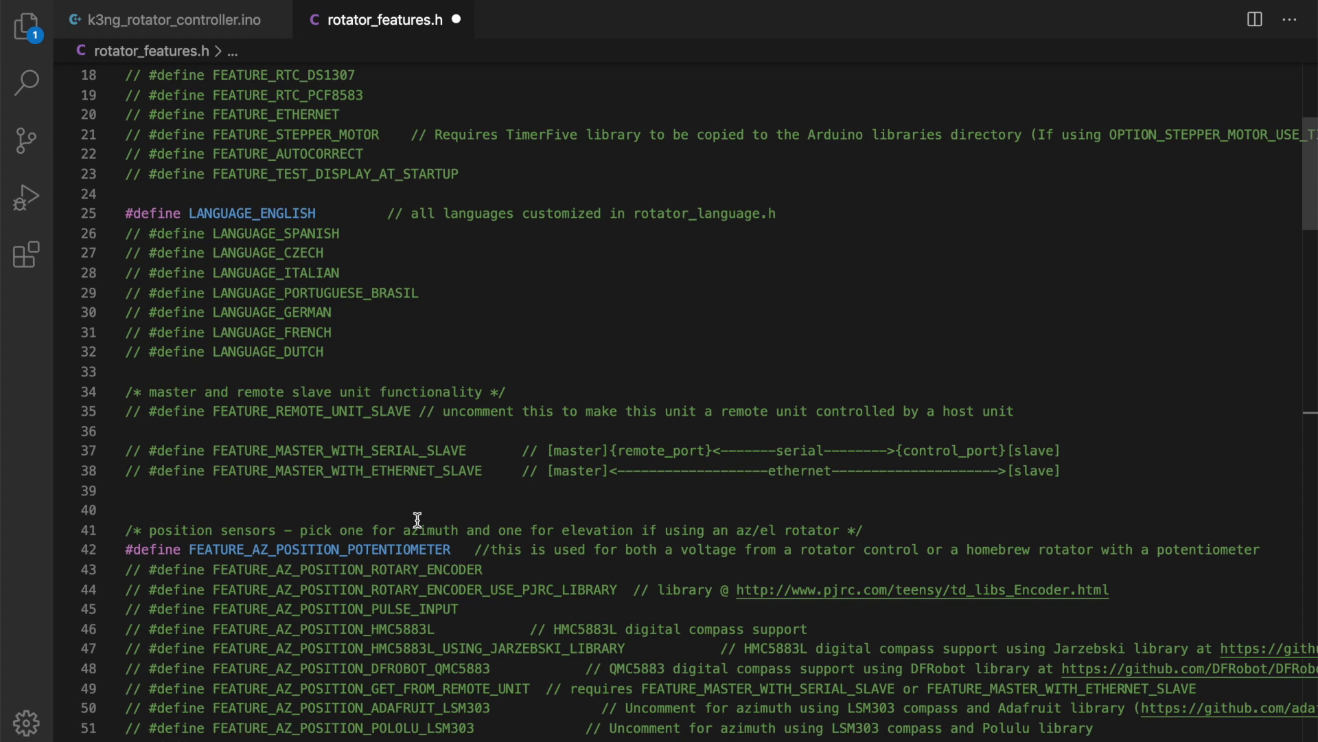
scroll(417, 520, up, 6)
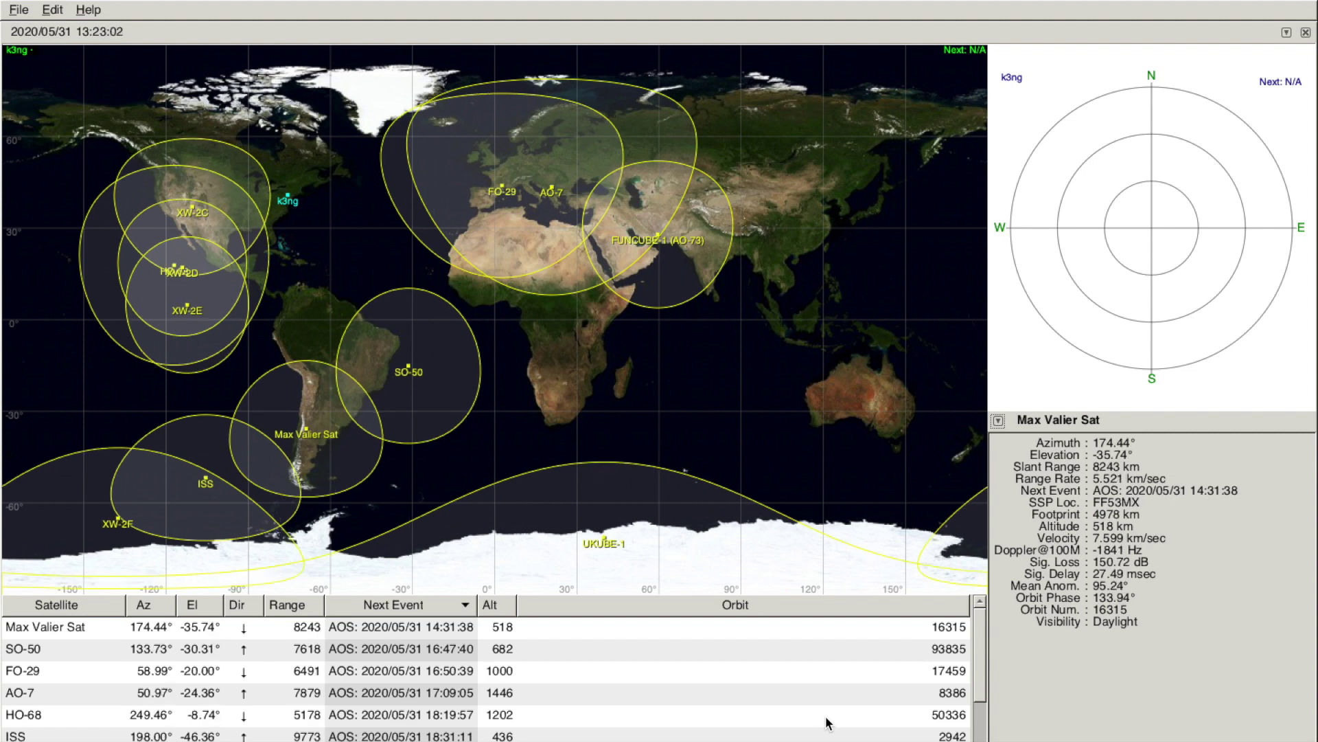
Edit the sat-array rotator (192.168.1.252, port 4533) under Preferences > Interfaces > Rotators
click(17, 9)
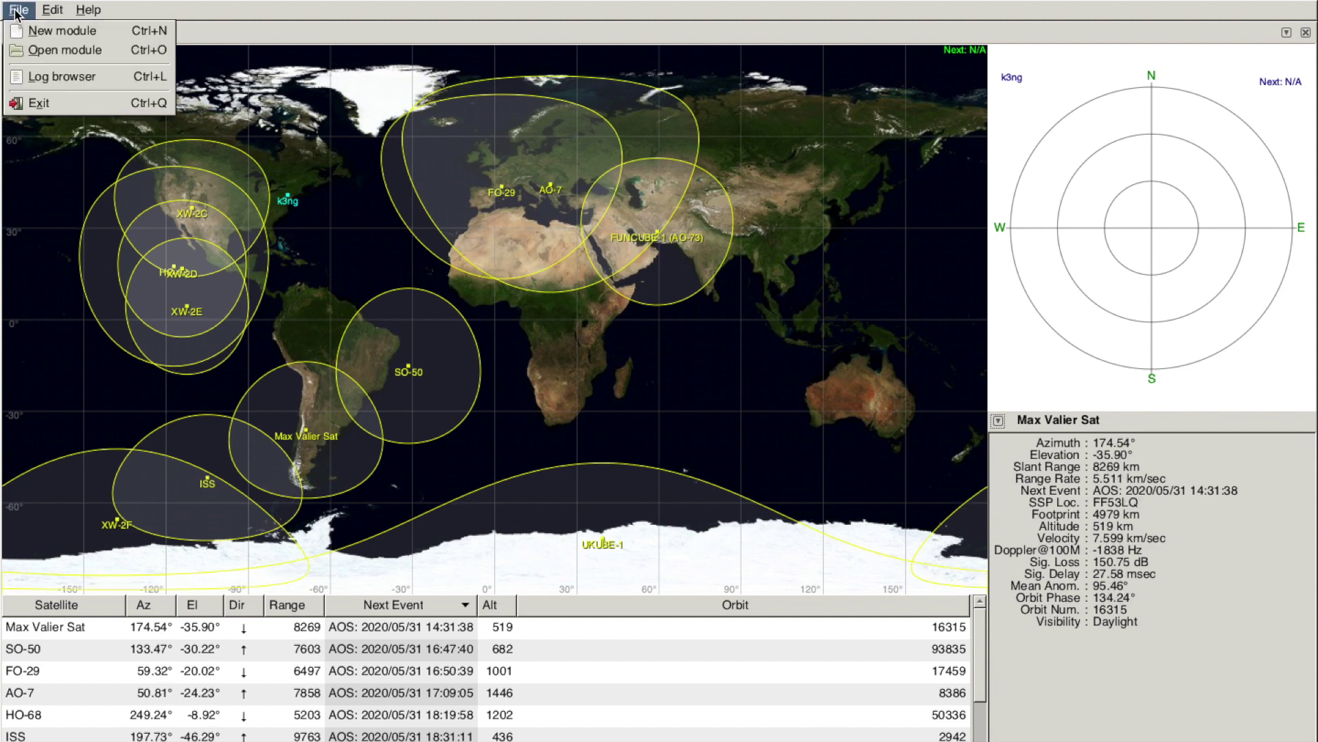
mouse_move(49, 13)
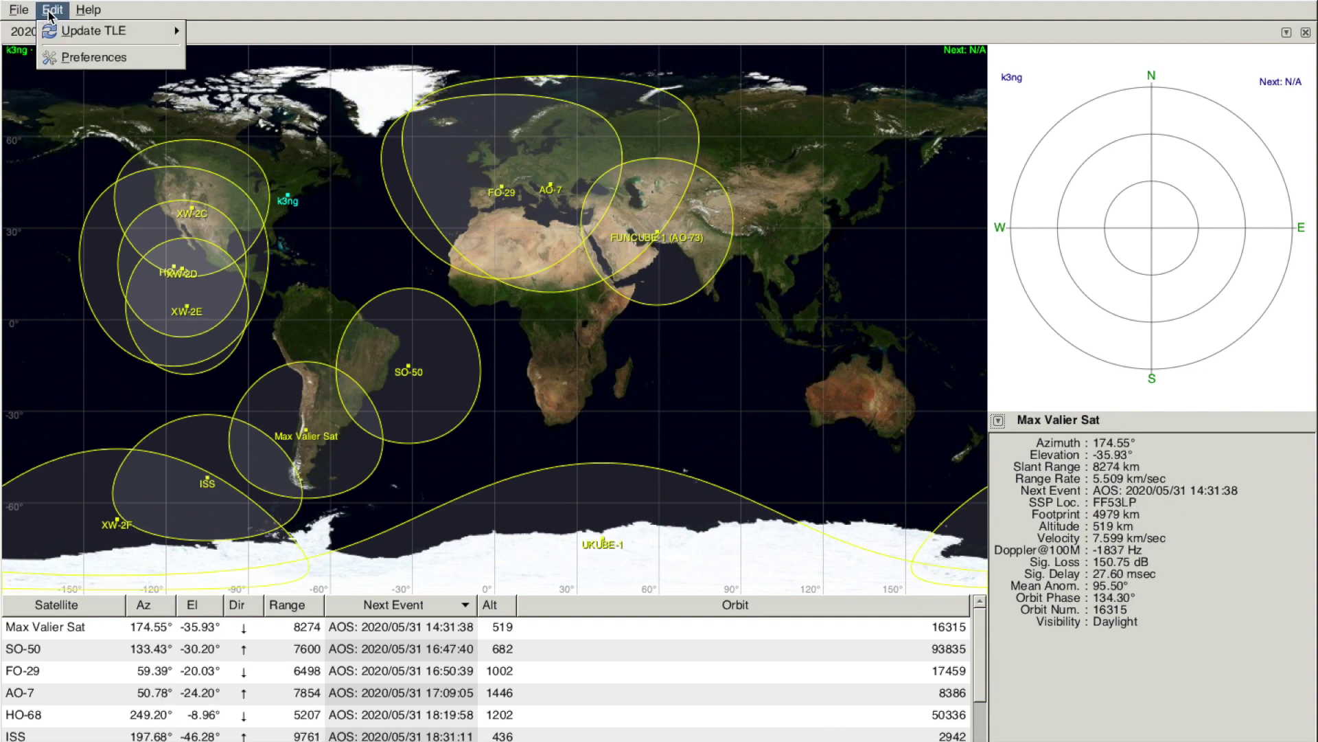
click(75, 65)
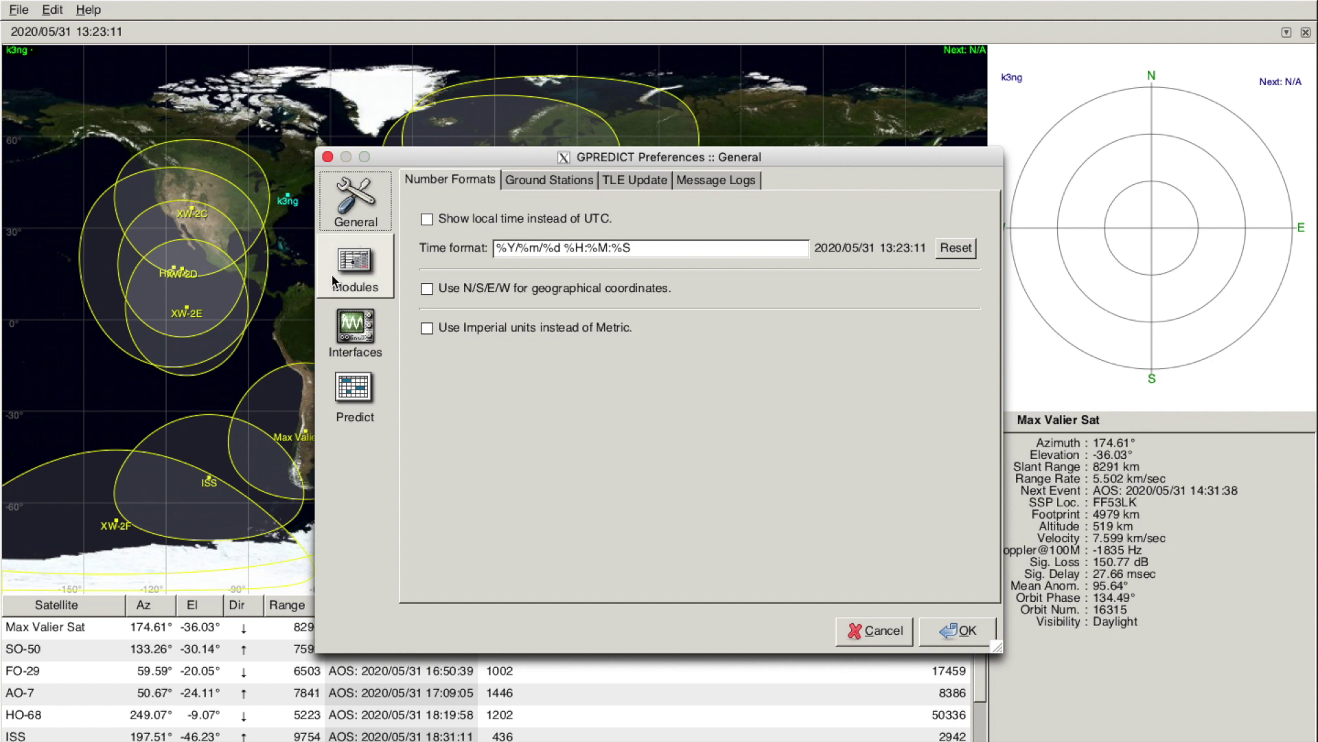
click(355, 328)
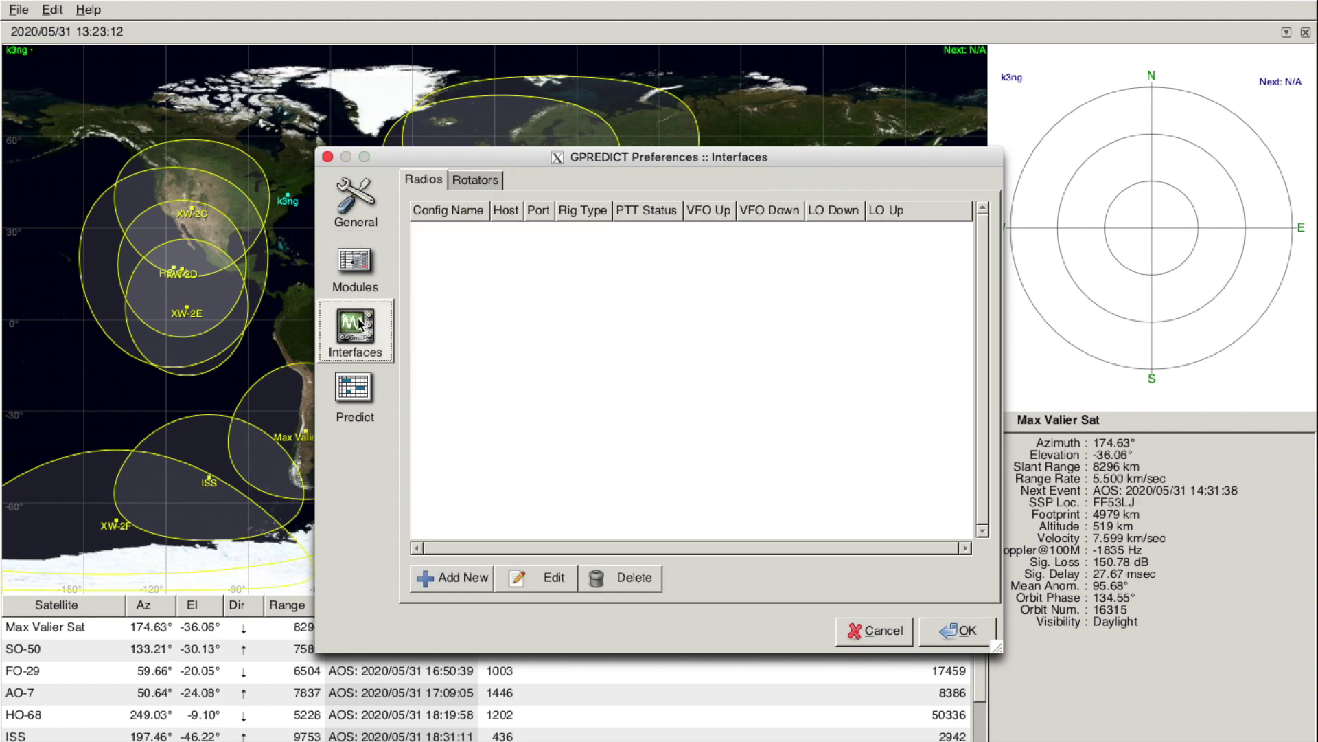
click(482, 179)
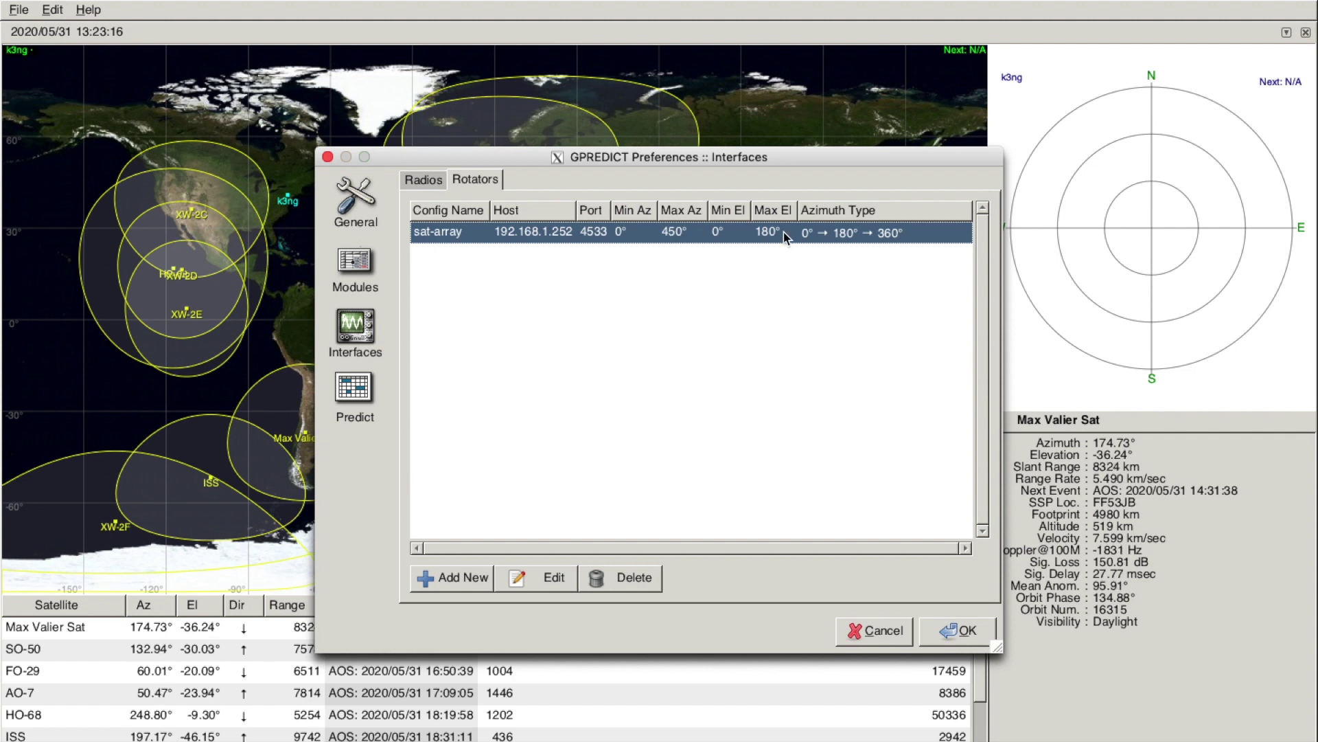
click(542, 579)
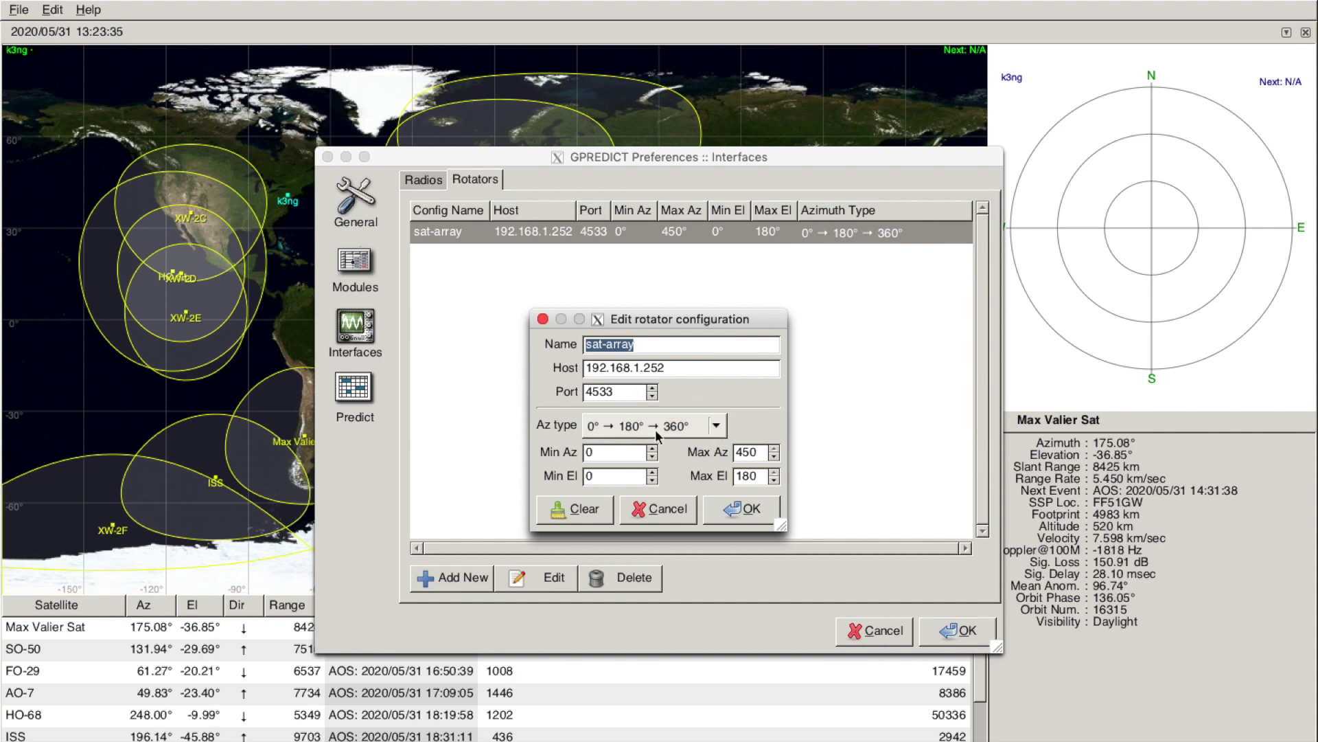
Keep the 0° → 180° → 360° azimuth type and confirm the rotator and Preferences dialogs
click(722, 429)
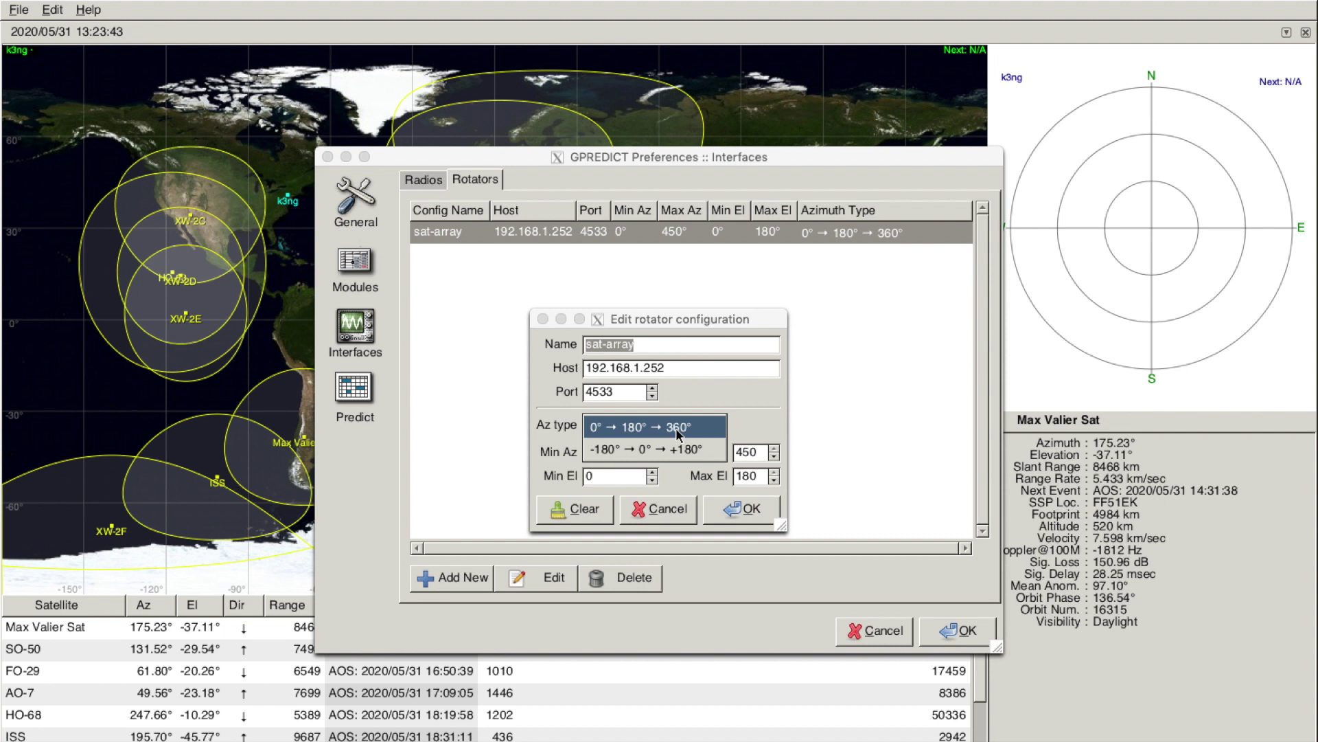
click(711, 432)
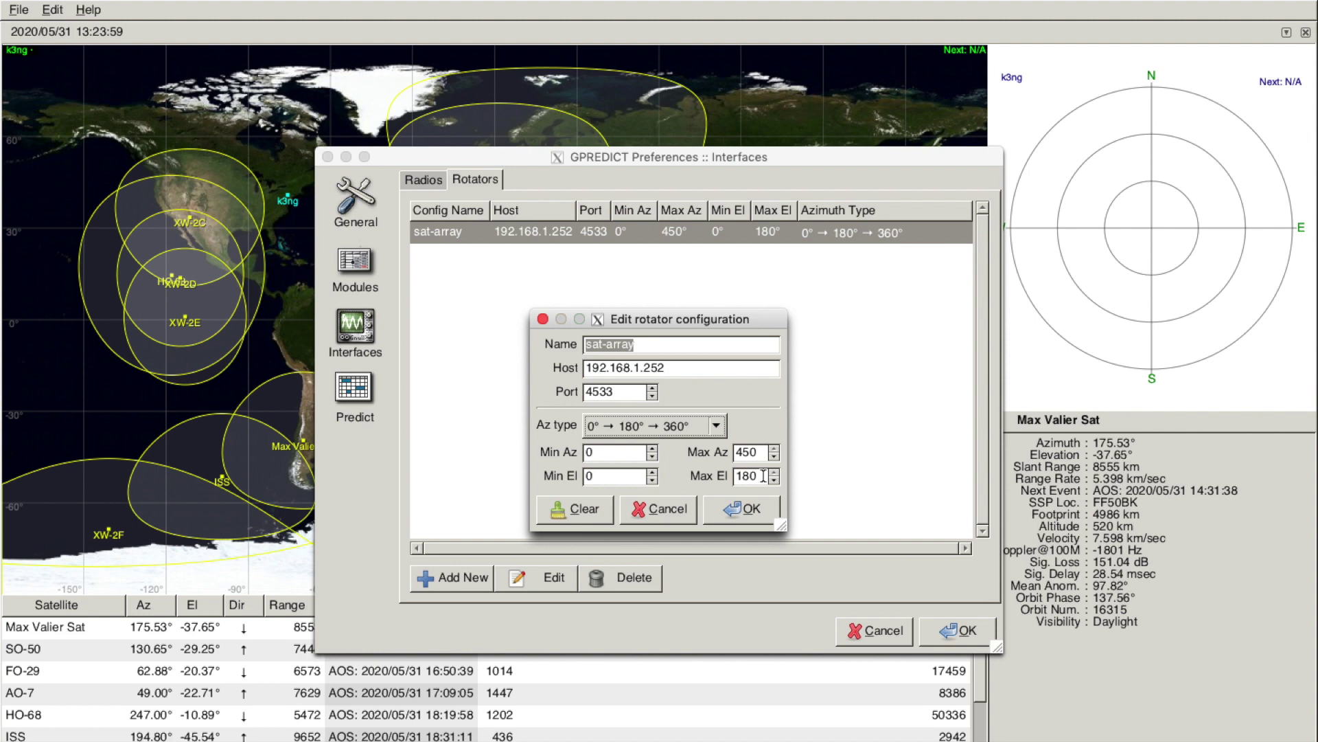
click(740, 511)
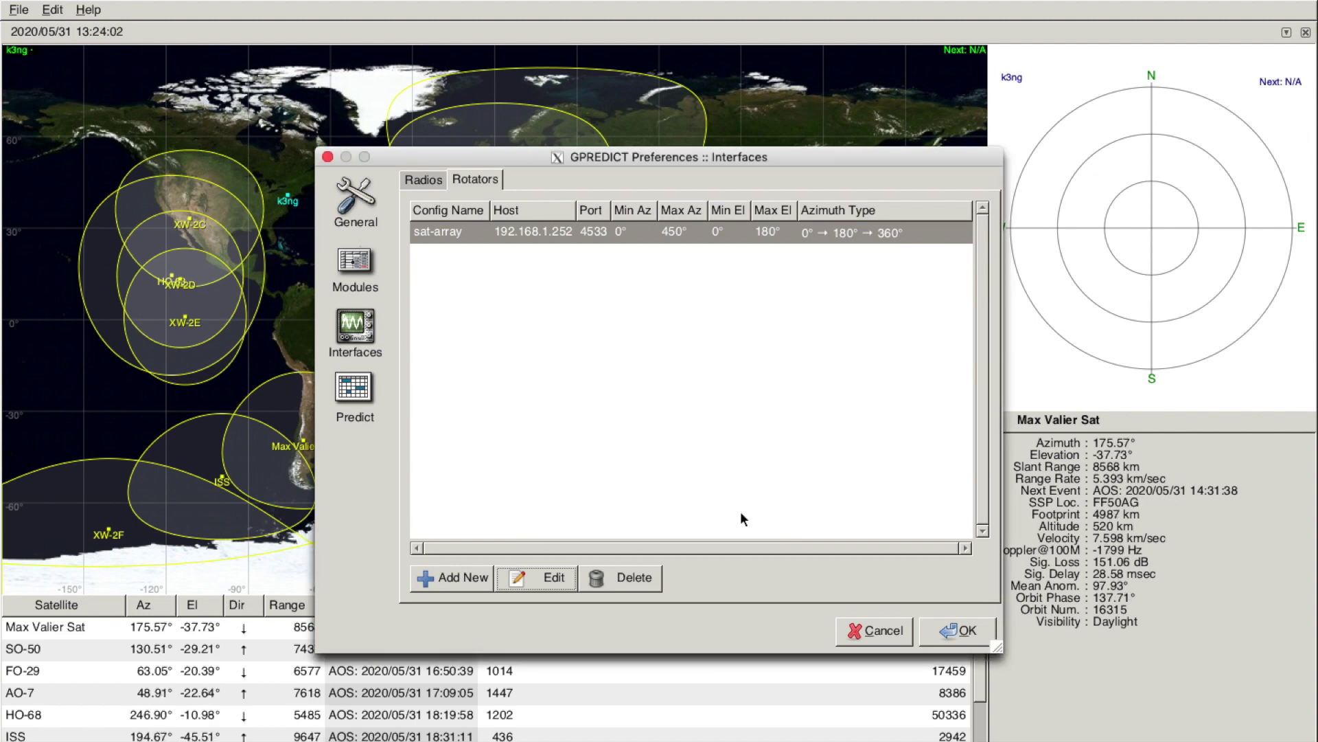
click(954, 633)
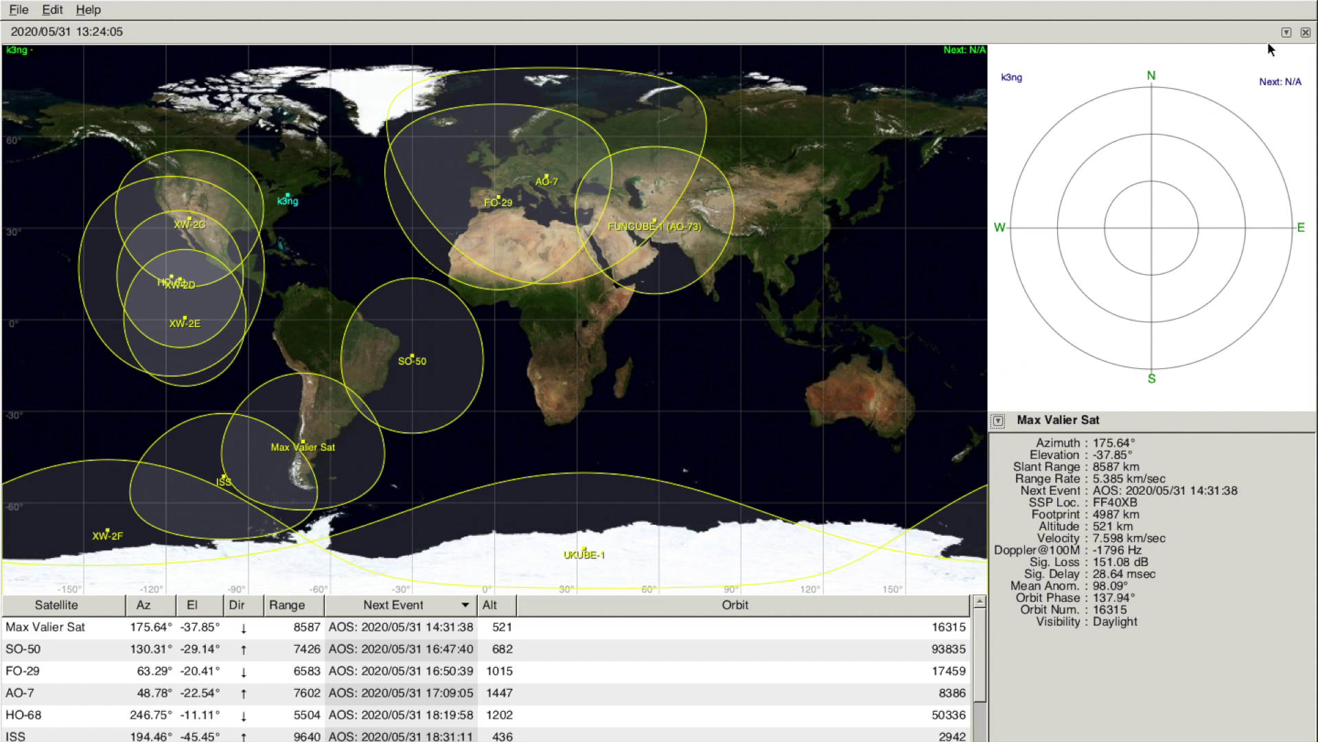
In Antenna Control, select sat-array as the rotator device and engage it
click(1286, 32)
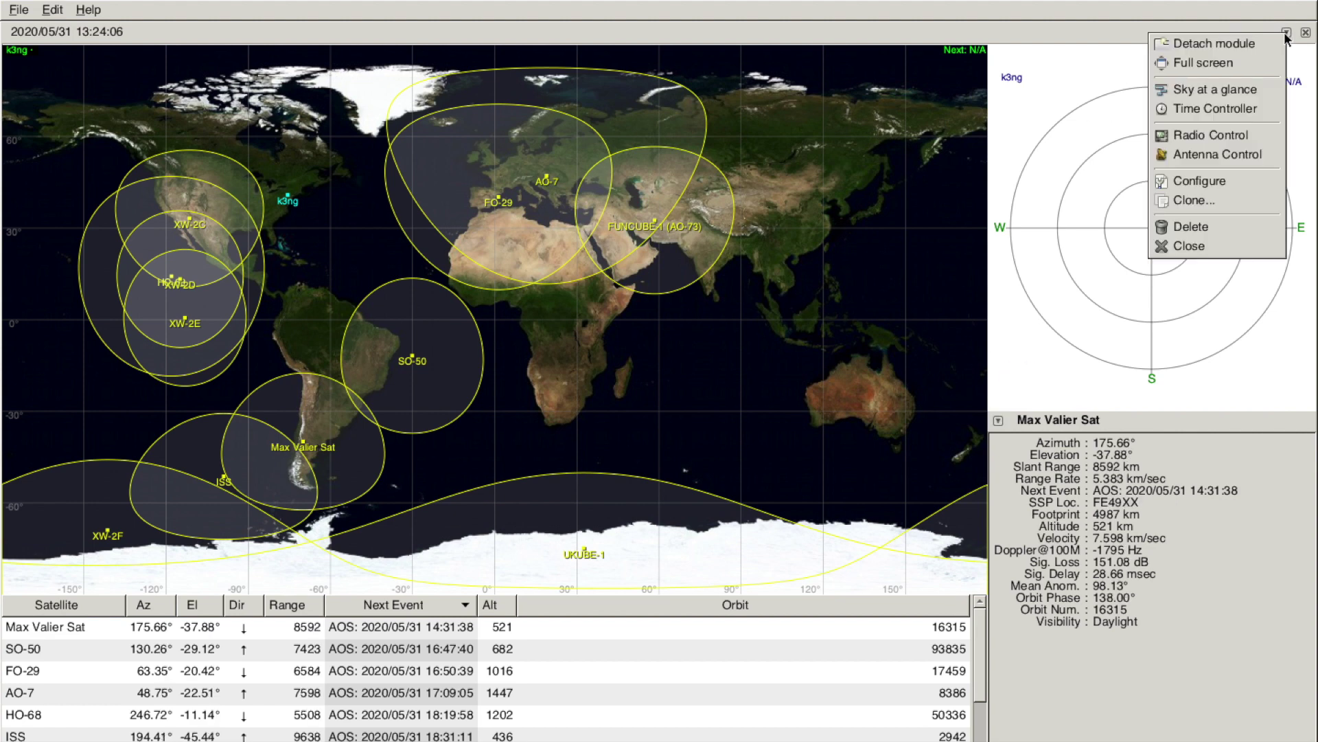
click(1219, 155)
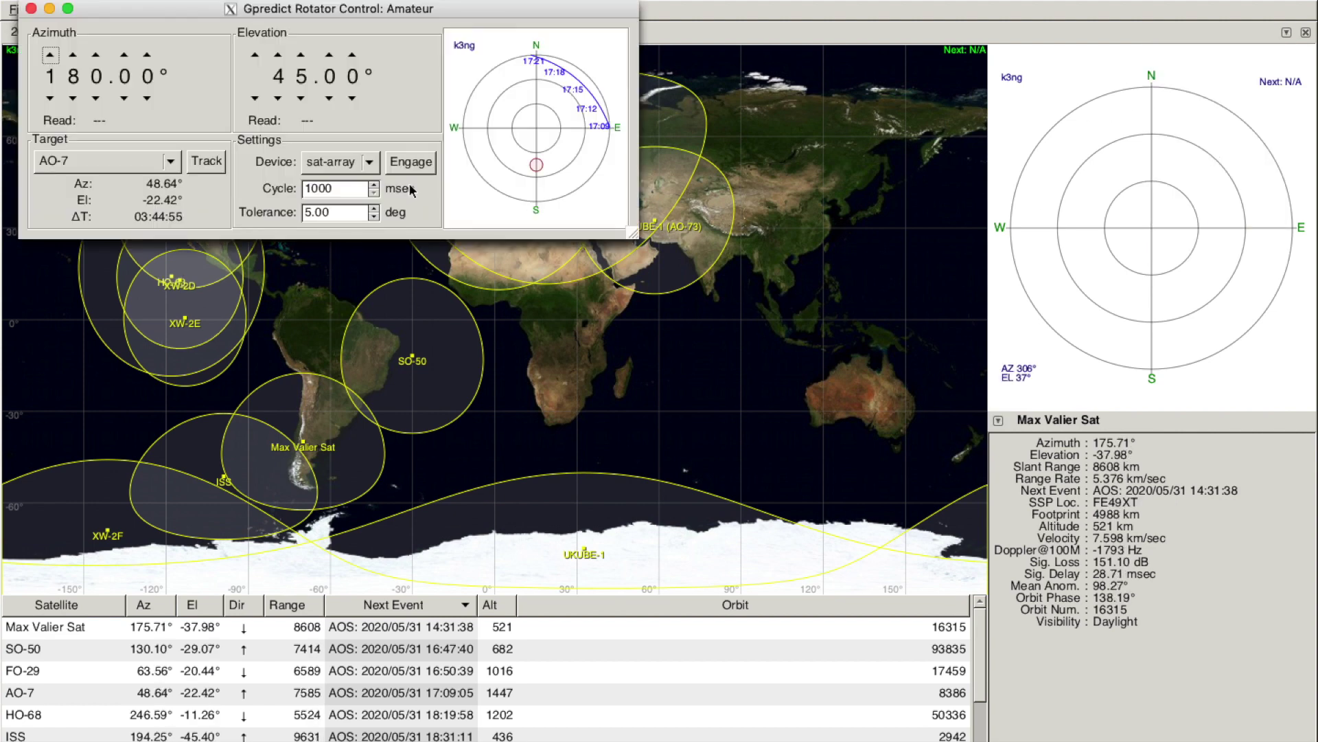
click(369, 164)
click(368, 164)
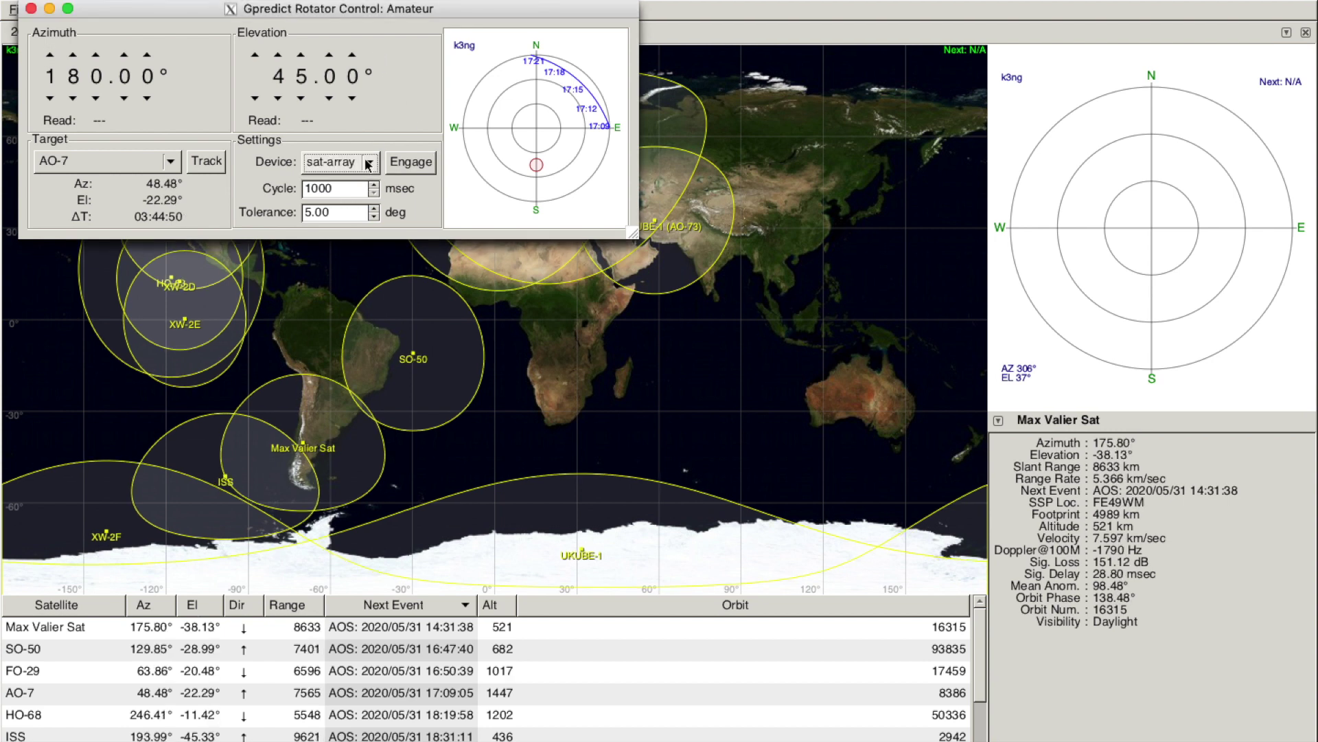
click(414, 165)
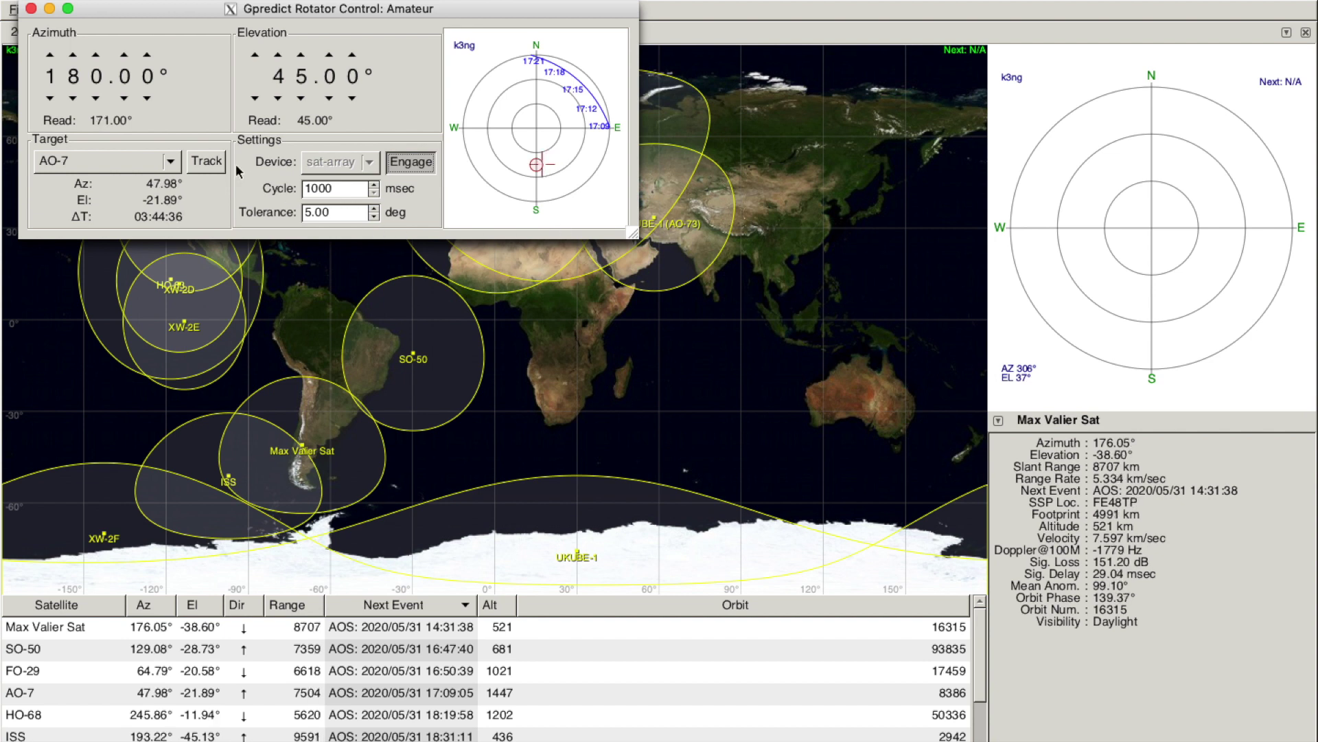
Set Max Valier Sat as the rotator target and start tracking it
click(170, 164)
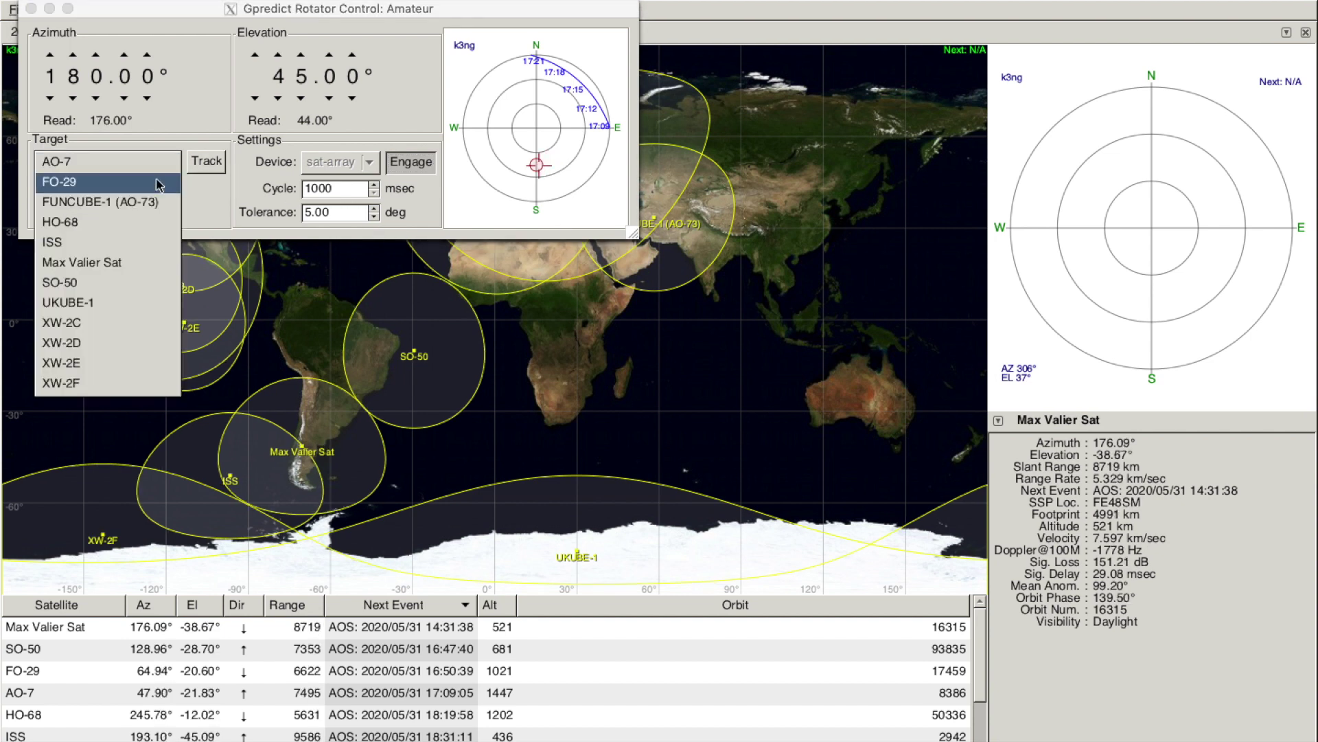
click(122, 262)
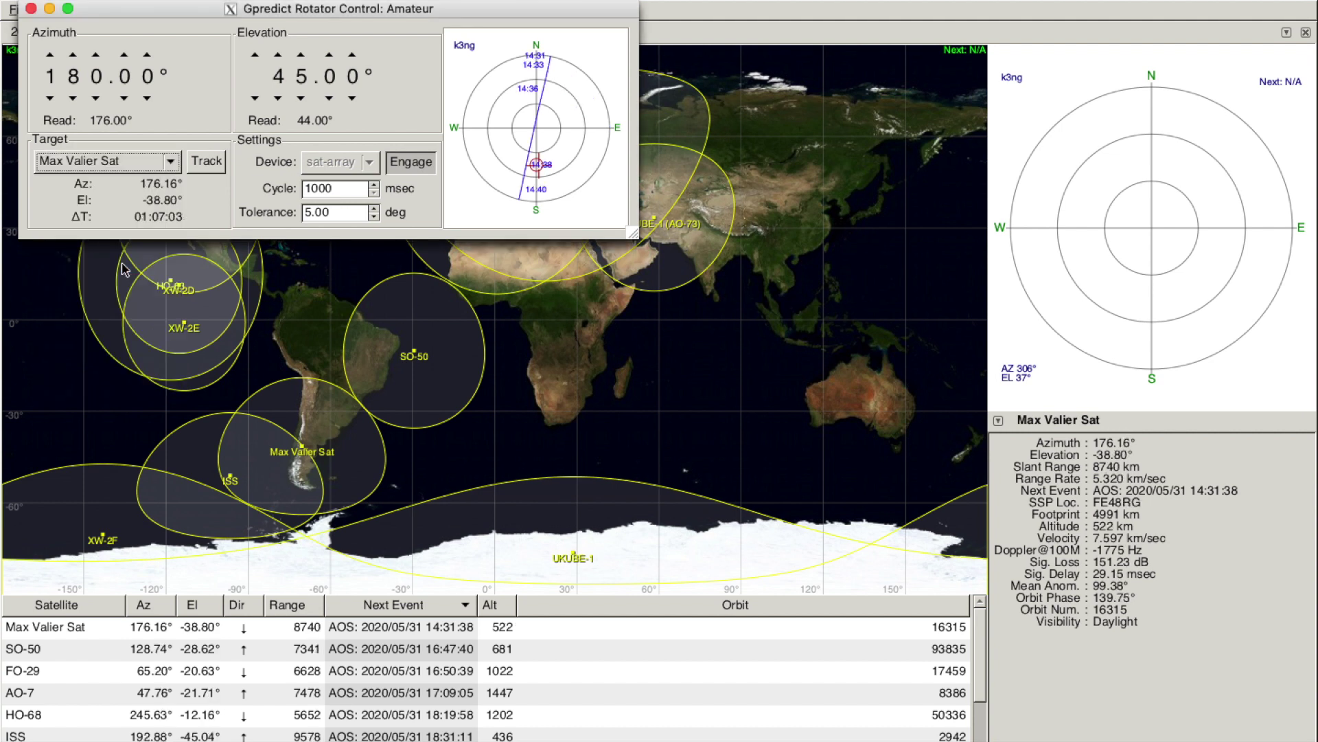
click(210, 167)
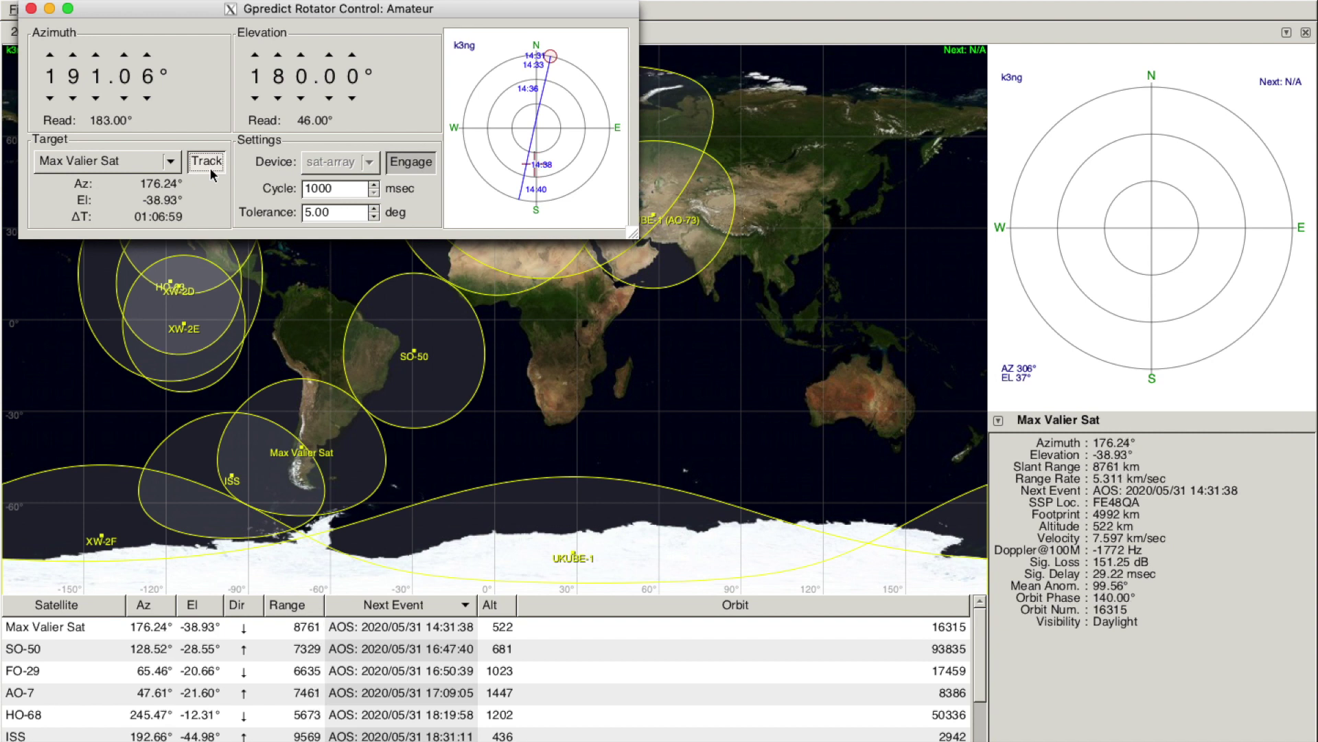